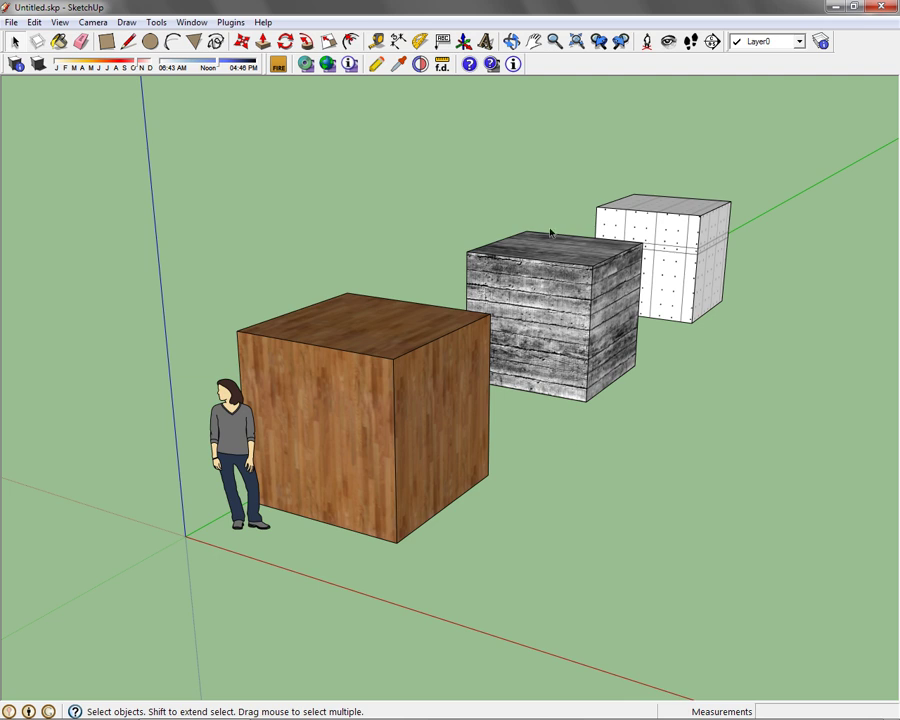
- Examine the Maxwell UV coordinate options available for the middle, concrete-textured cube
{"action": "left_click", "coordinate": [565, 296]}
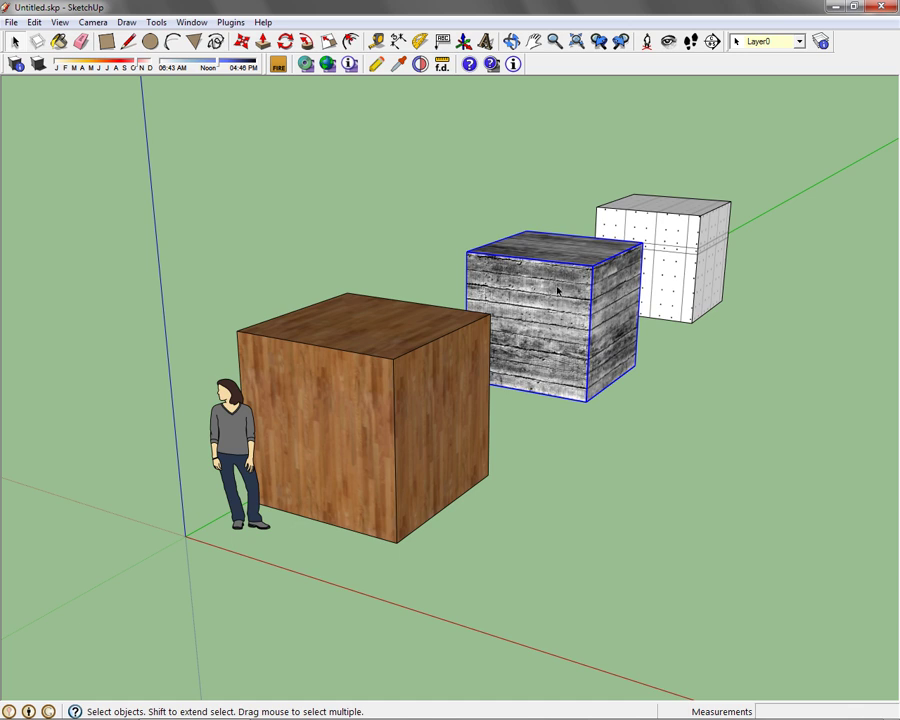
{"action": "right_click", "coordinate": [567, 293]}
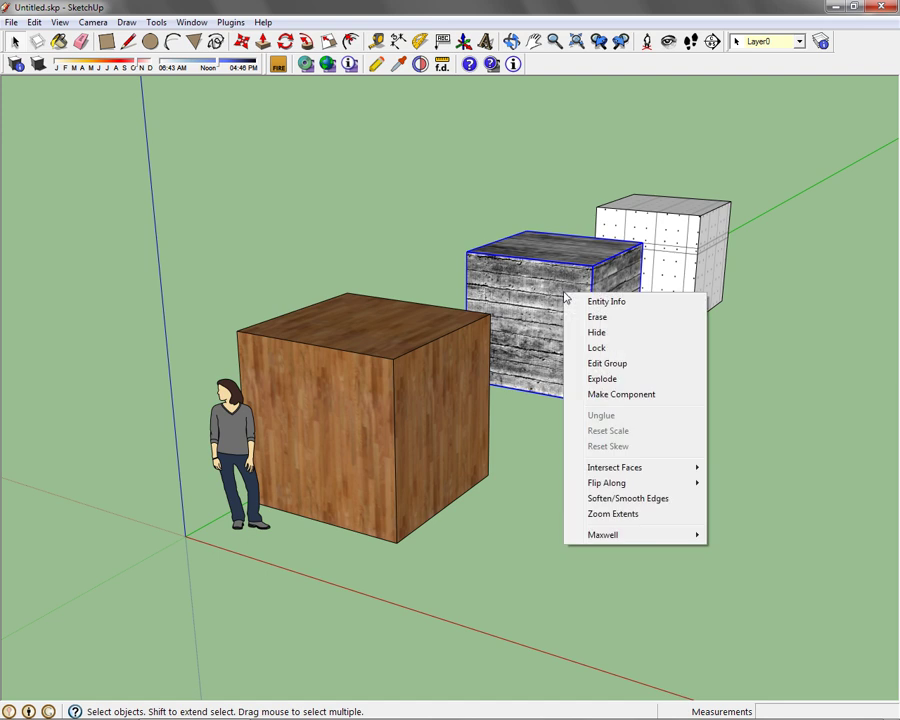
{"action": "mouse_move", "coordinate": [601, 540]}
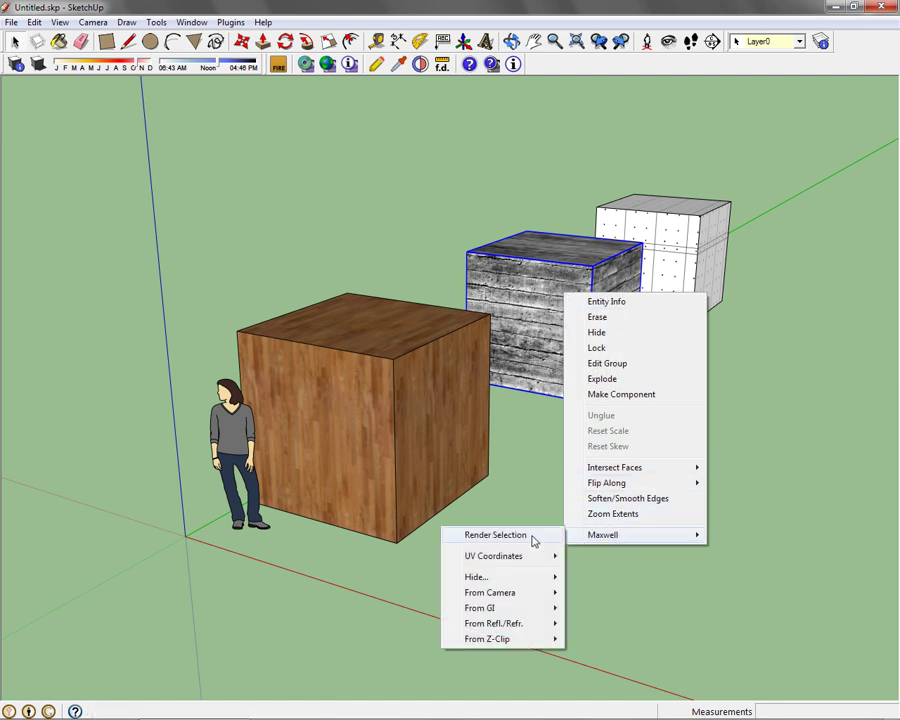
{"action": "mouse_move", "coordinate": [494, 556]}
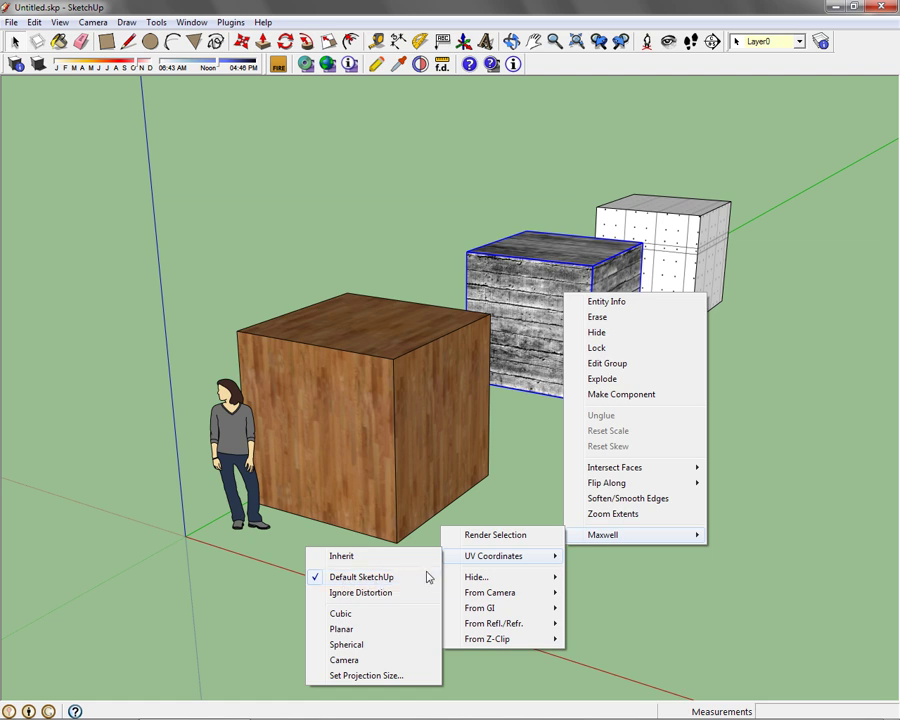
{"action": "key", "text": "Escape"}
{"action": "key", "text": "Escape"}
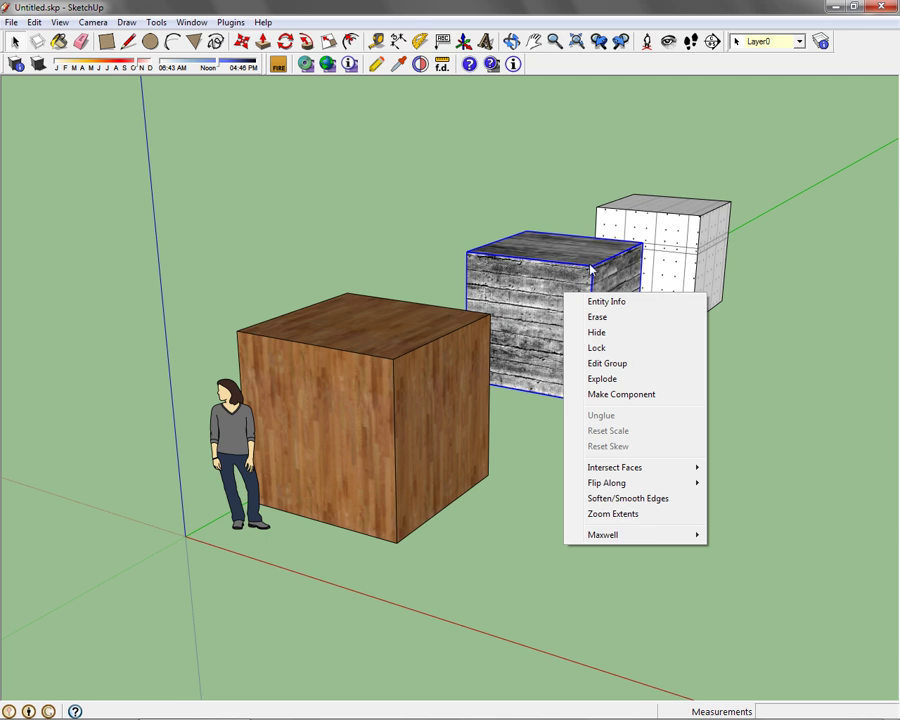
{"action": "left_click", "coordinate": [578, 12]}
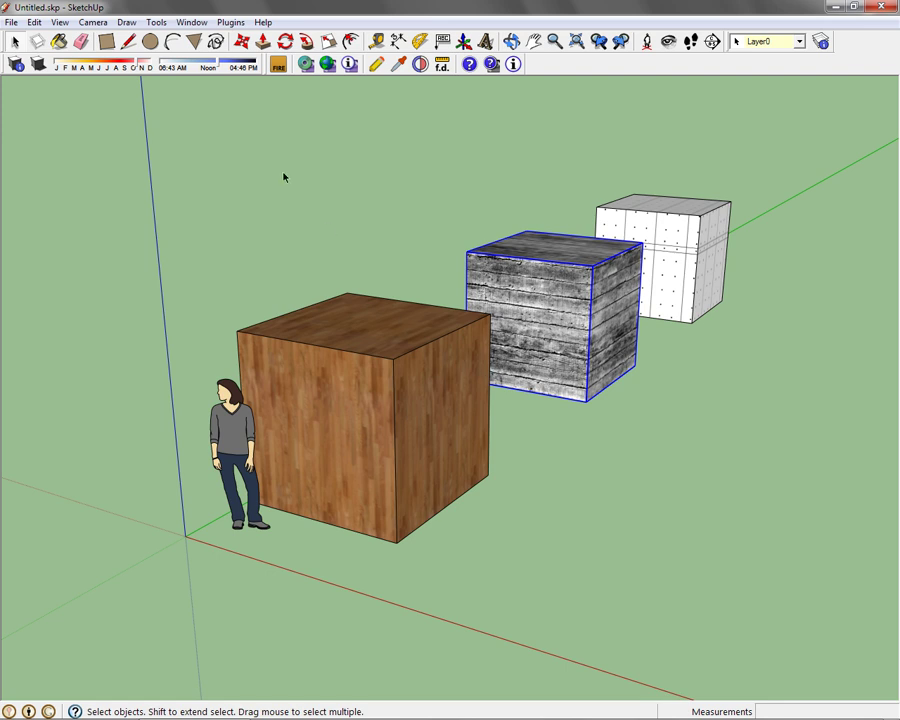
- Open the Scenes manager and save the current view of the three cubes as a scene
{"action": "left_click", "coordinate": [191, 22]}
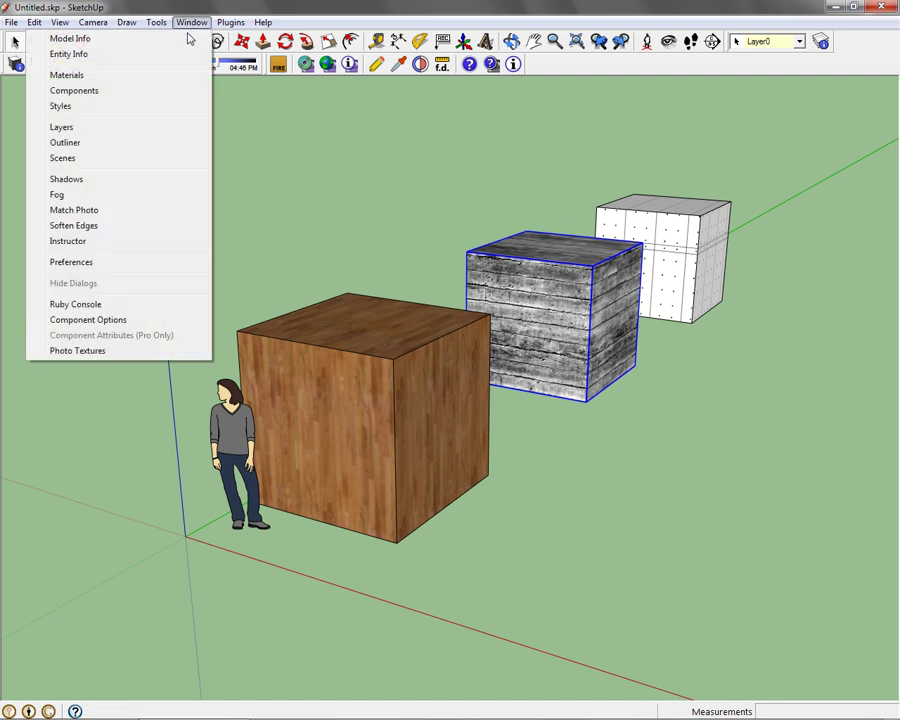
{"action": "left_click", "coordinate": [96, 158]}
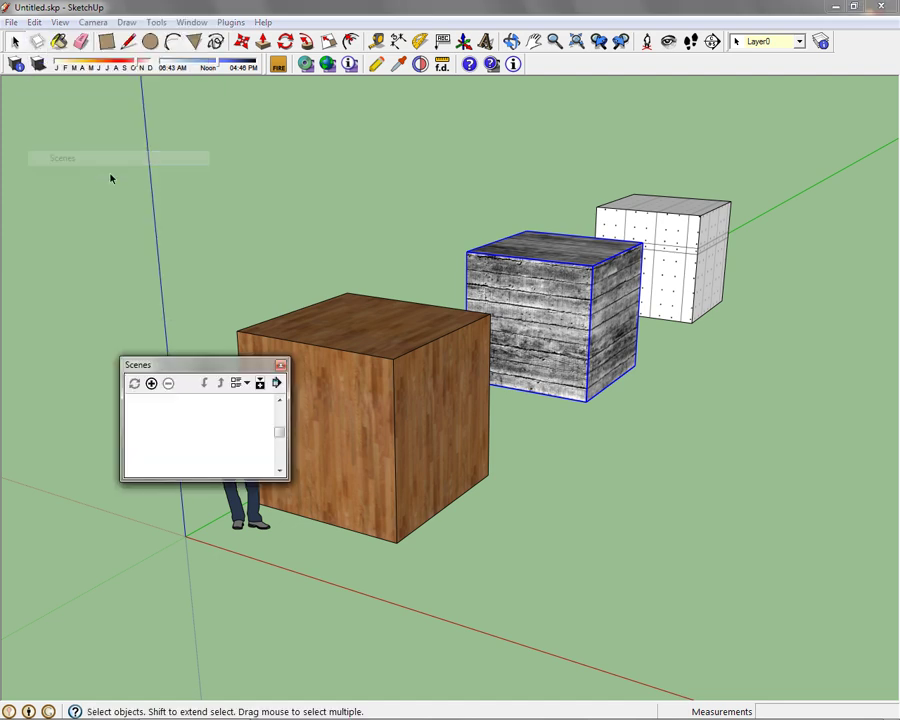
{"action": "left_click", "coordinate": [151, 383]}
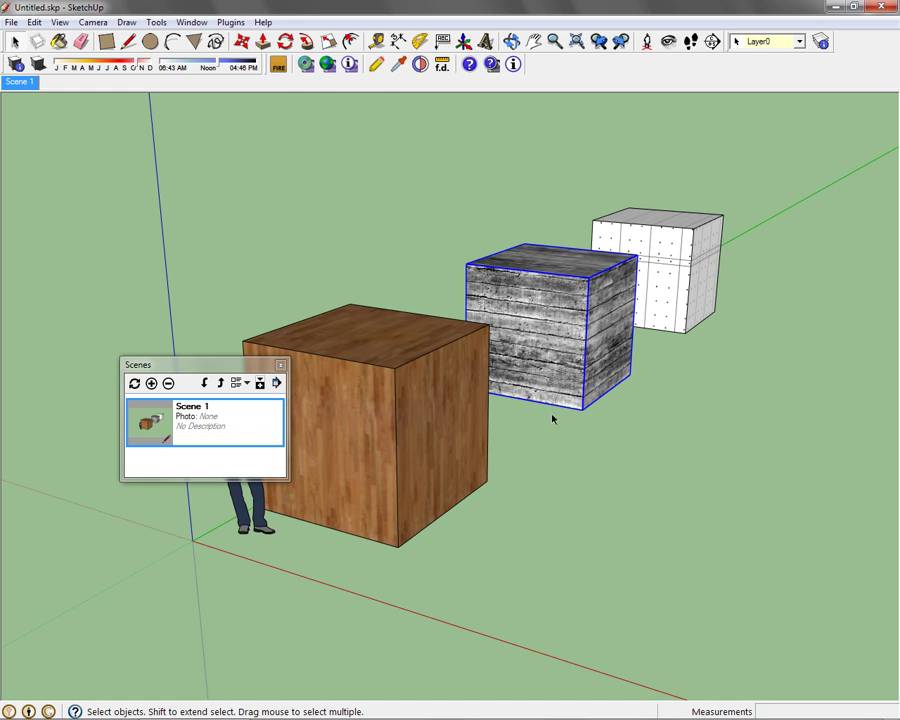
- Add a second scene with a closer view of the wooden cube, and return to Scene 1 with the Scenes manager closed
{"action": "scroll", "coordinate": [553, 410], "scroll_direction": "up", "scroll_amount": 2}
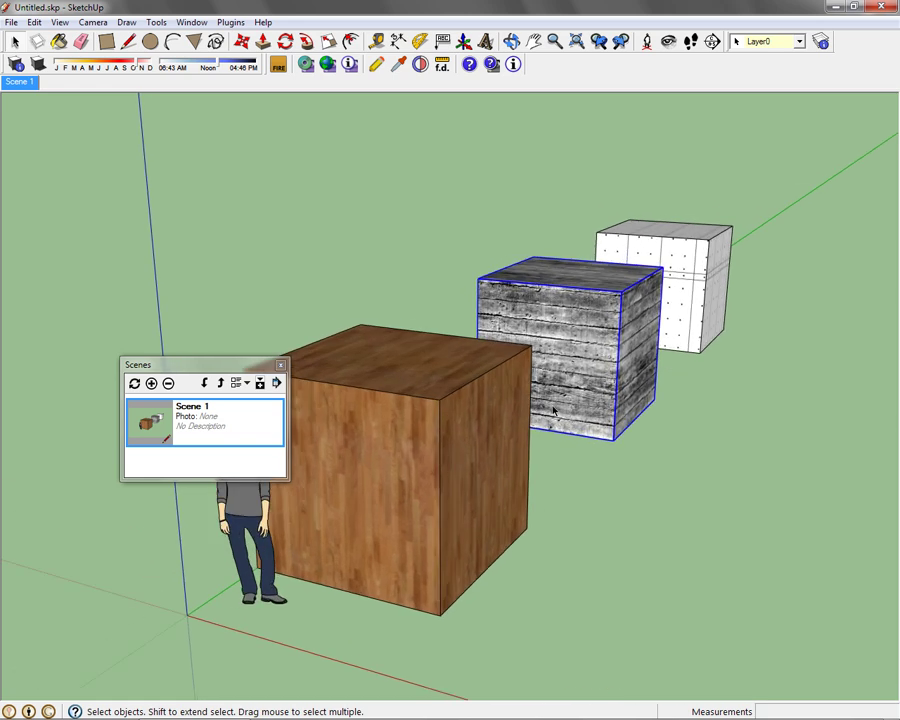
{"action": "scroll", "coordinate": [550, 406], "scroll_direction": "up", "scroll_amount": 5}
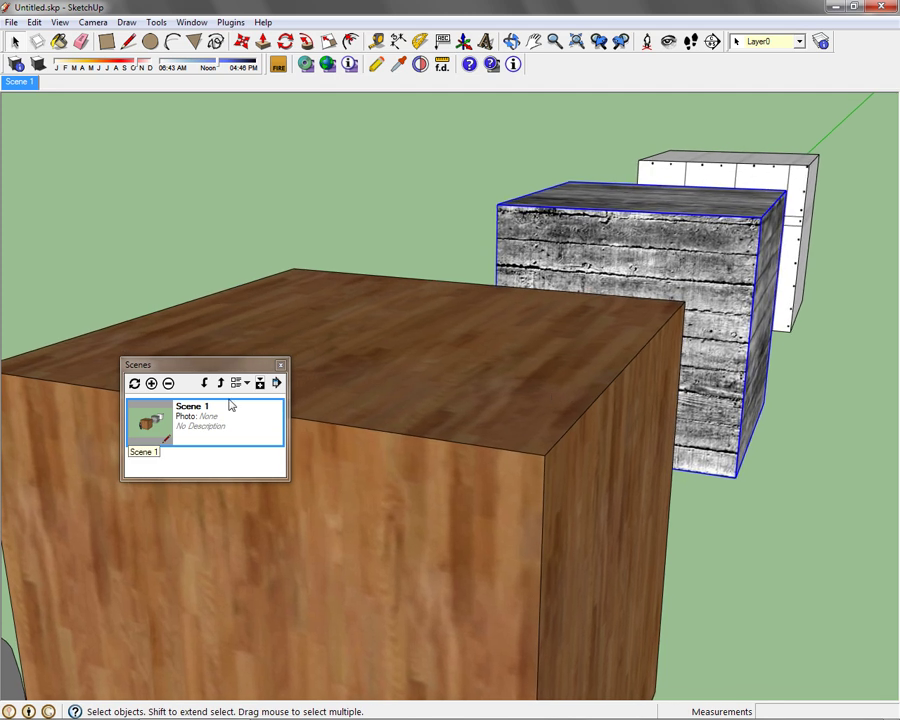
{"action": "left_click", "coordinate": [151, 383]}
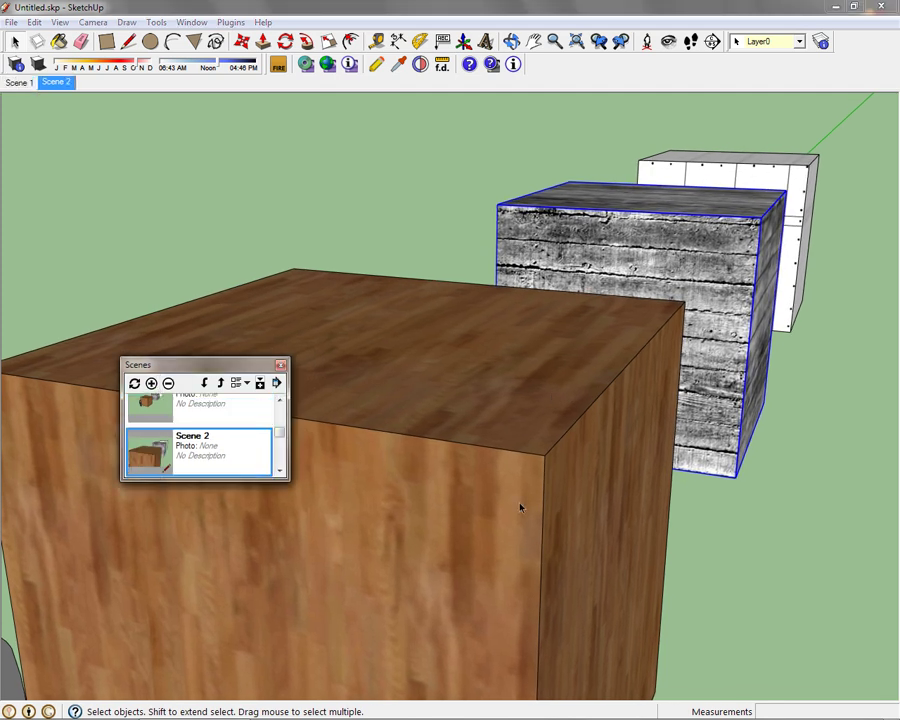
{"action": "left_click", "coordinate": [19, 82]}
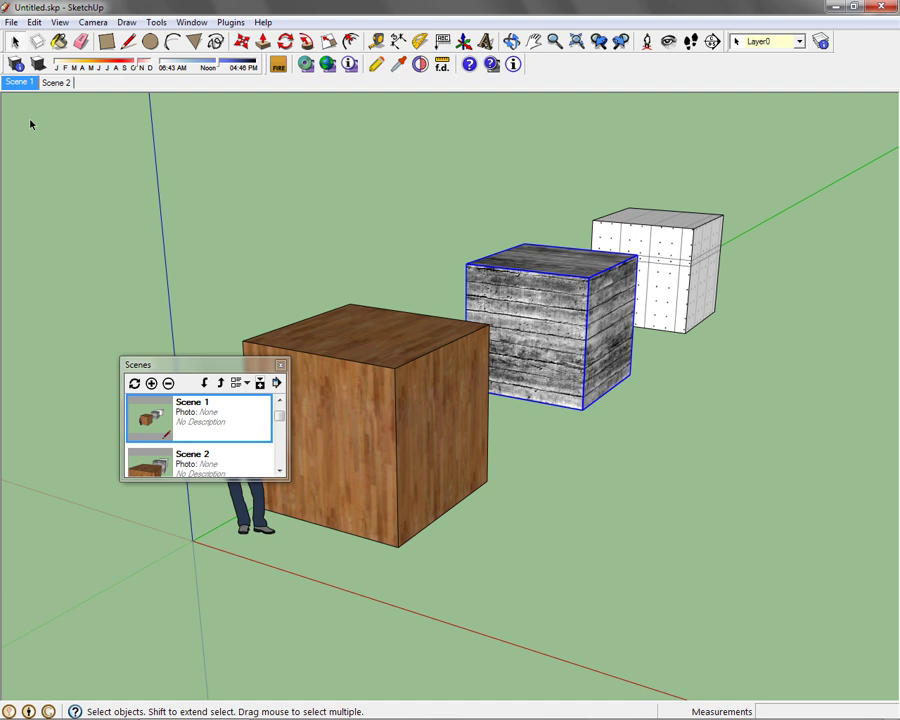
{"action": "left_click", "coordinate": [281, 364]}
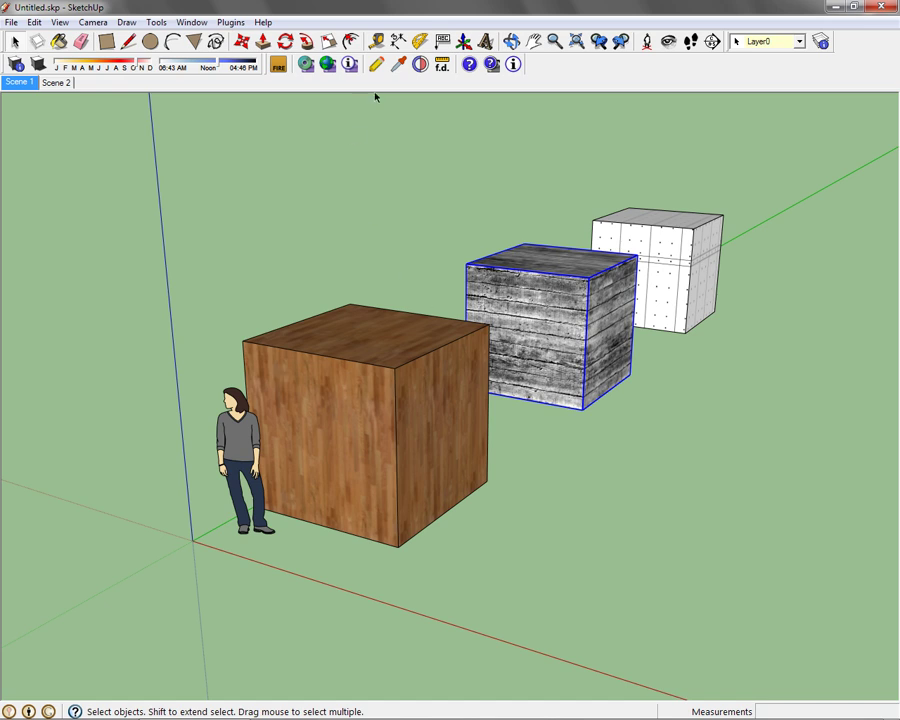
- Show Scene 2's camera settings in the Maxwell Scene Manager, hiding the advanced parameters and collapsing Focus & Exposure
{"action": "left_click", "coordinate": [377, 64]}
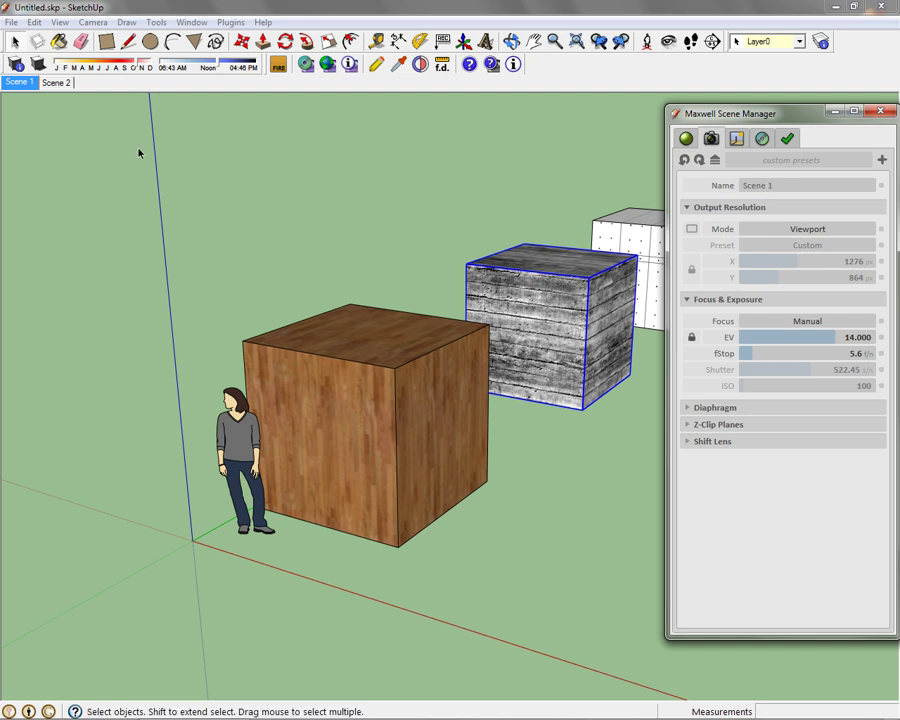
{"action": "left_click", "coordinate": [58, 84]}
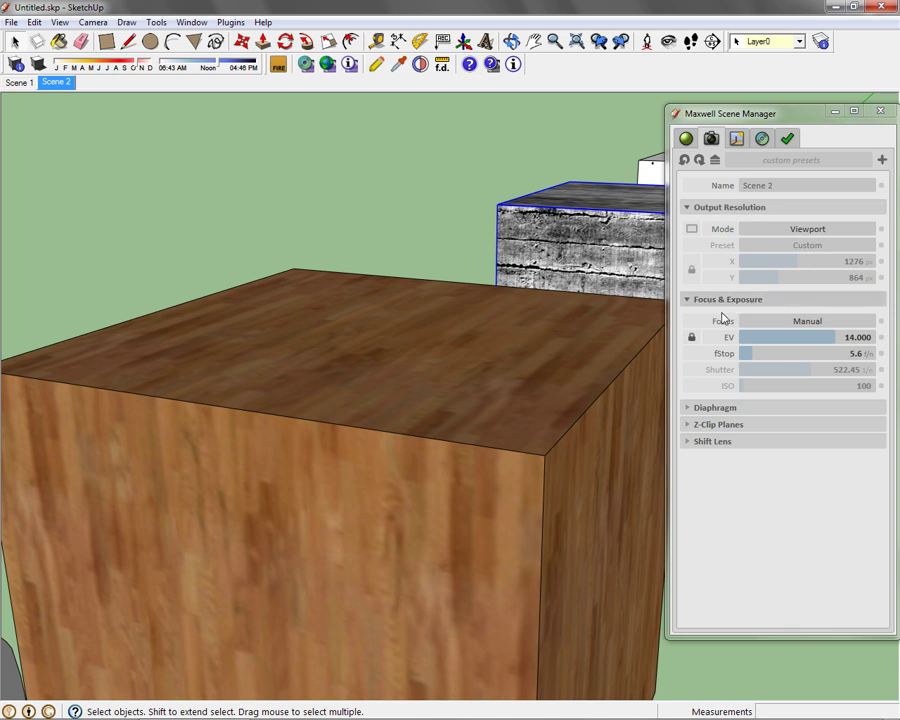
{"action": "left_click", "coordinate": [716, 160]}
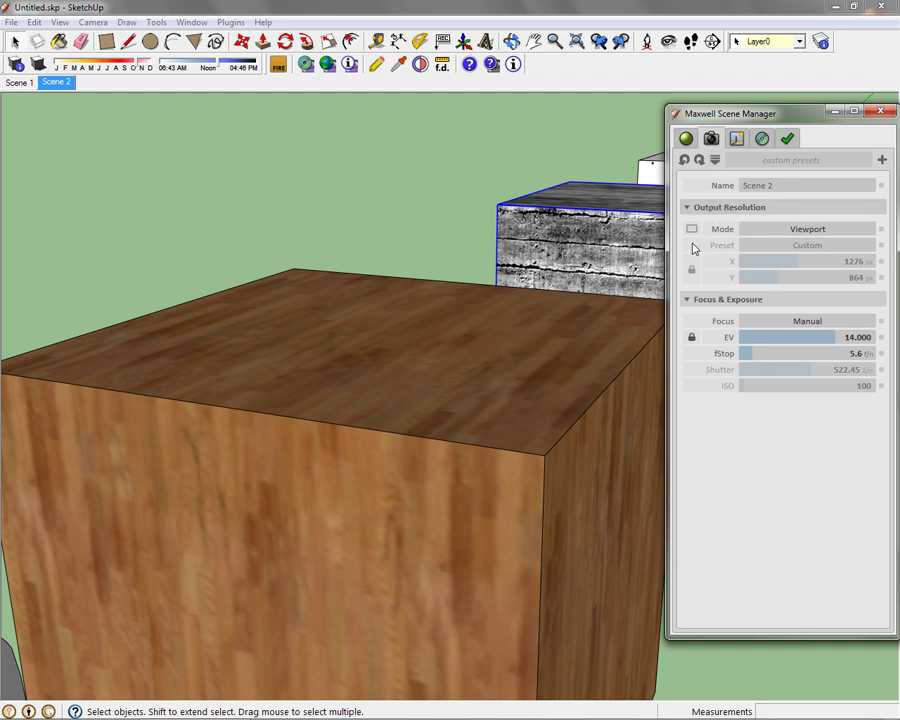
{"action": "left_click", "coordinate": [691, 298]}
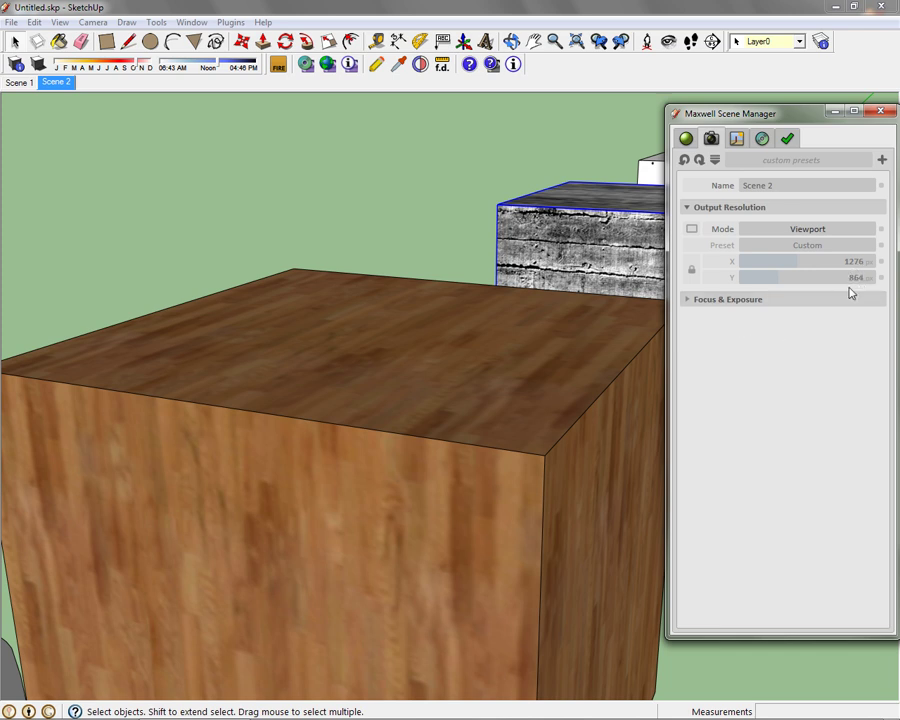
- Open the Maxwell Fire window and display its engine settings
{"action": "left_click", "coordinate": [278, 64]}
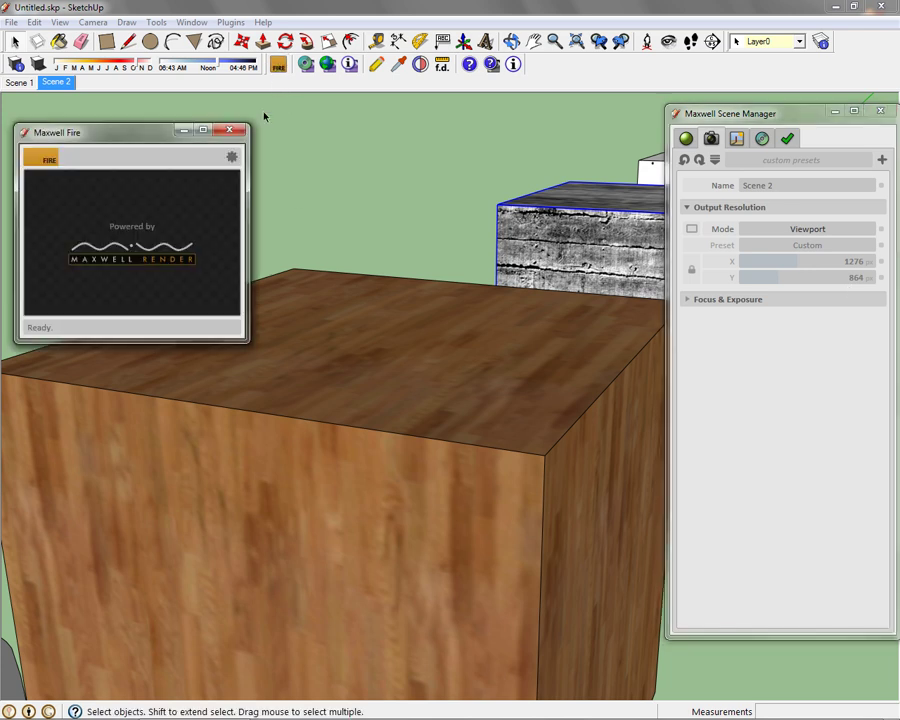
{"action": "left_click", "coordinate": [232, 157]}
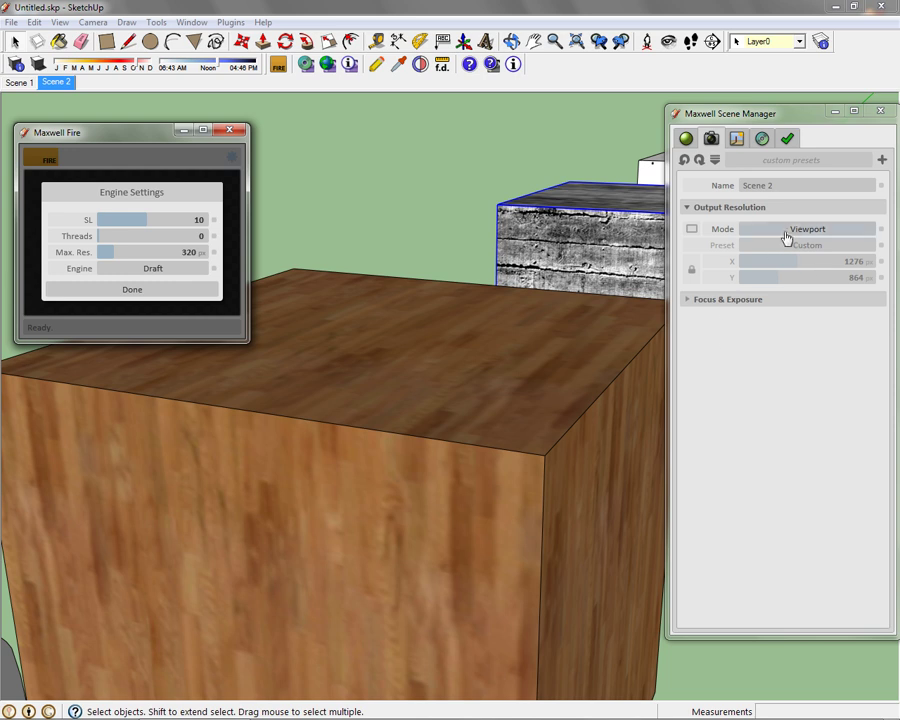
- Set Scene 2's output resolution mode to Custom and choose the 800 x 600 preset
{"action": "left_click", "coordinate": [806, 232]}
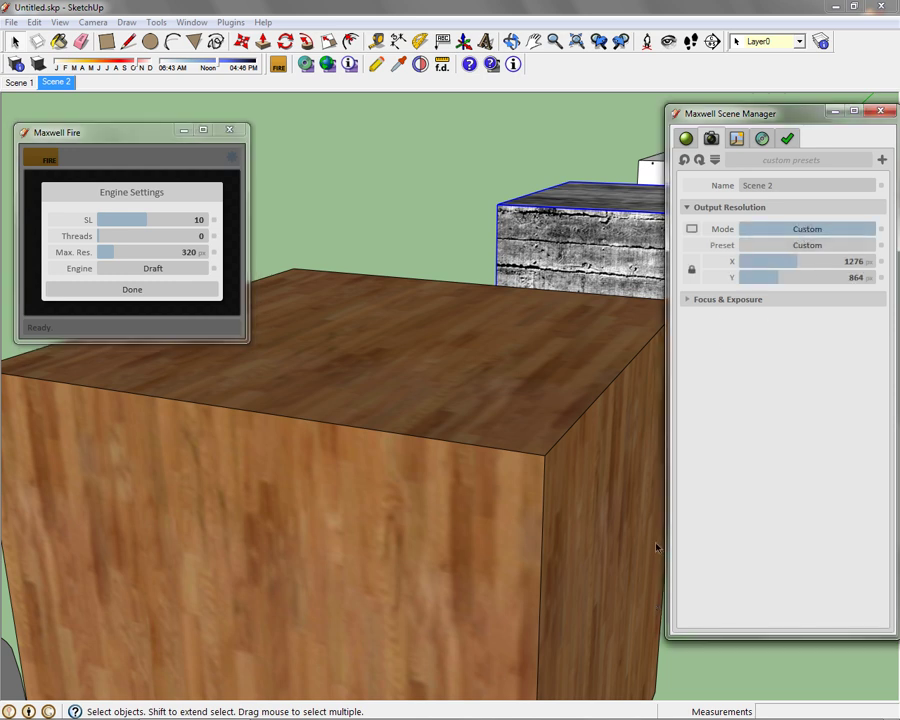
{"action": "left_click", "coordinate": [812, 247]}
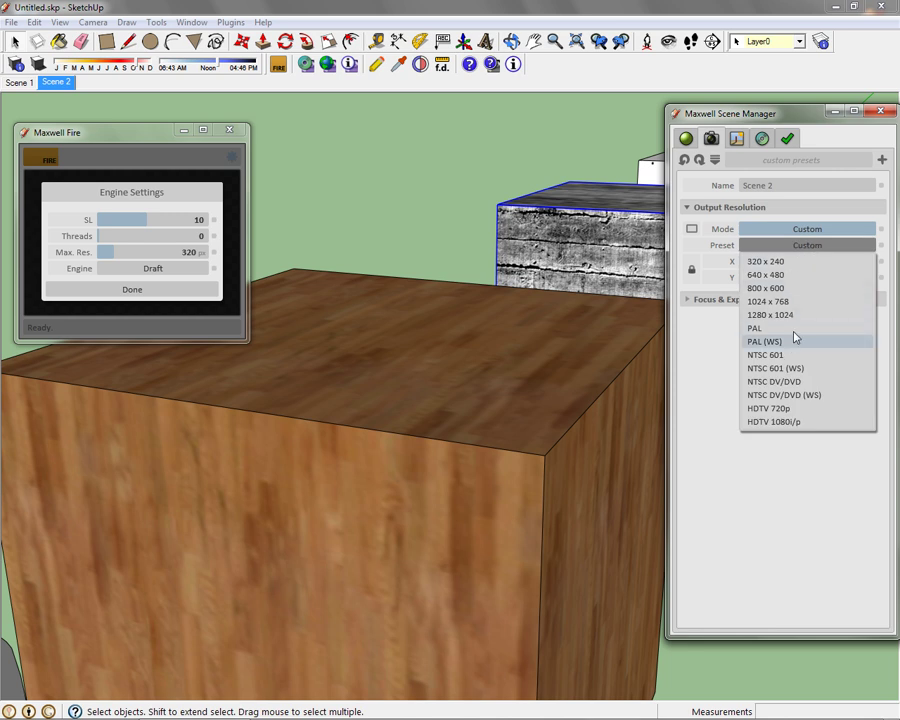
{"action": "left_click", "coordinate": [776, 289]}
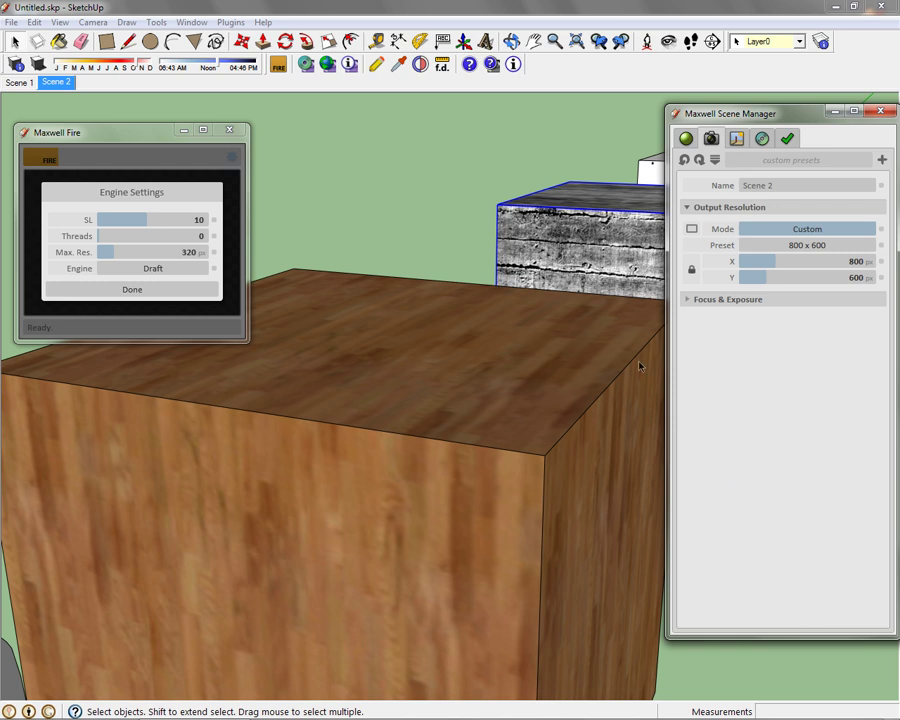
- Close the engine settings and start the Maxwell Fire preview render
{"action": "left_click", "coordinate": [121, 292]}
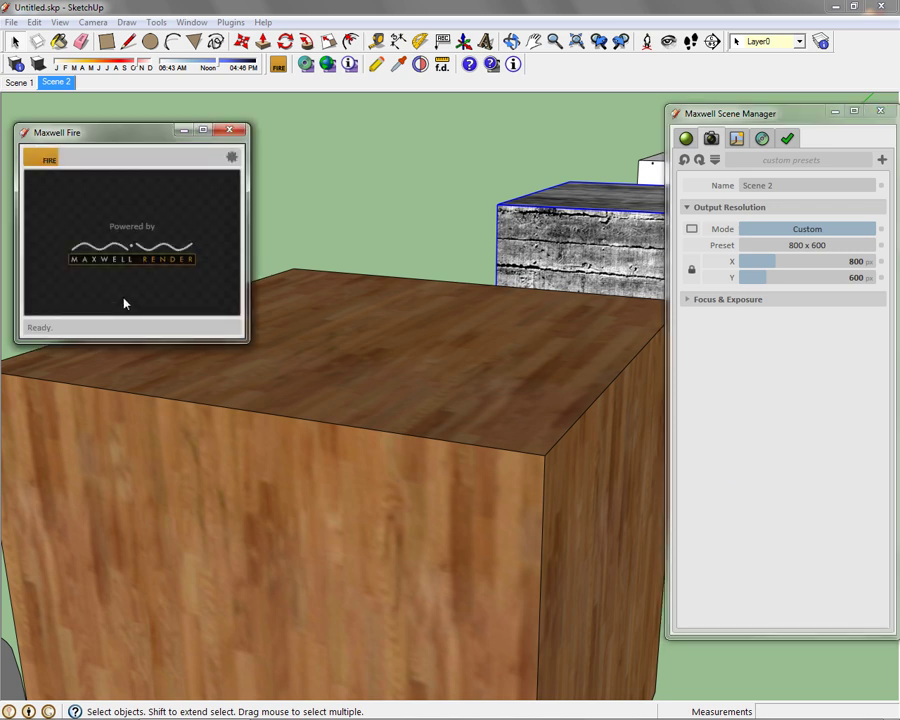
{"action": "left_click", "coordinate": [40, 160]}
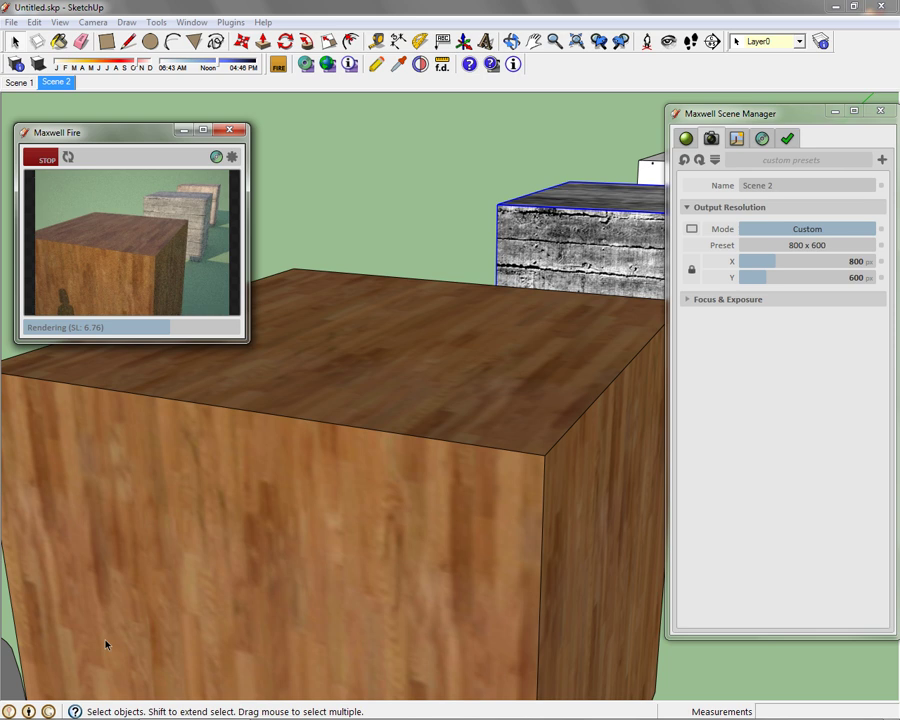
- Show the output frame mask in the viewport, and with the aspect ratio unlocked widen the output resolution to about 1555 x 709 px
{"action": "left_click", "coordinate": [692, 231]}
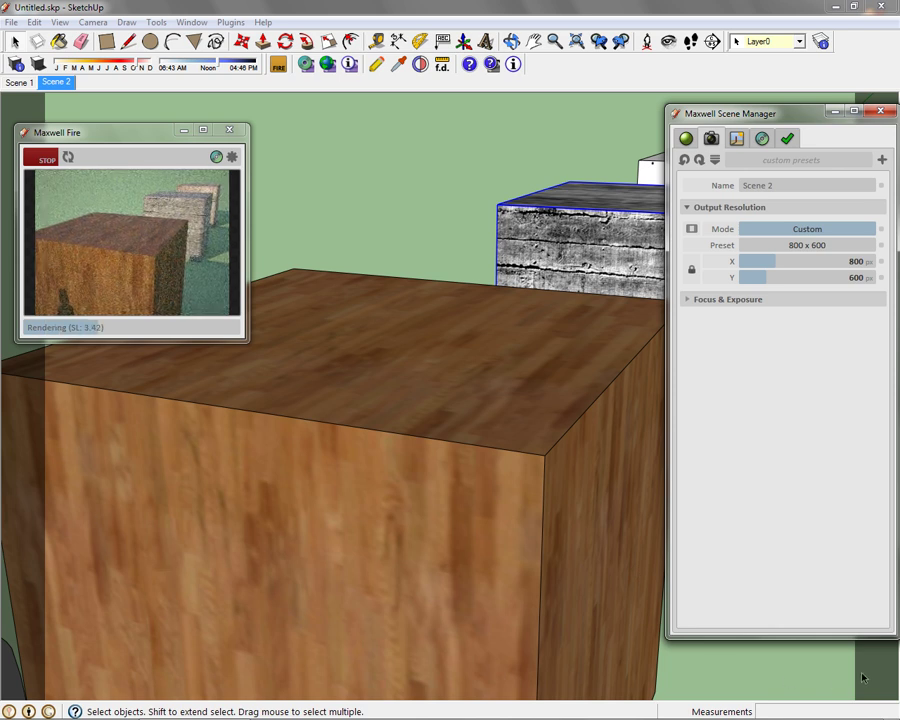
{"action": "left_click", "coordinate": [691, 271]}
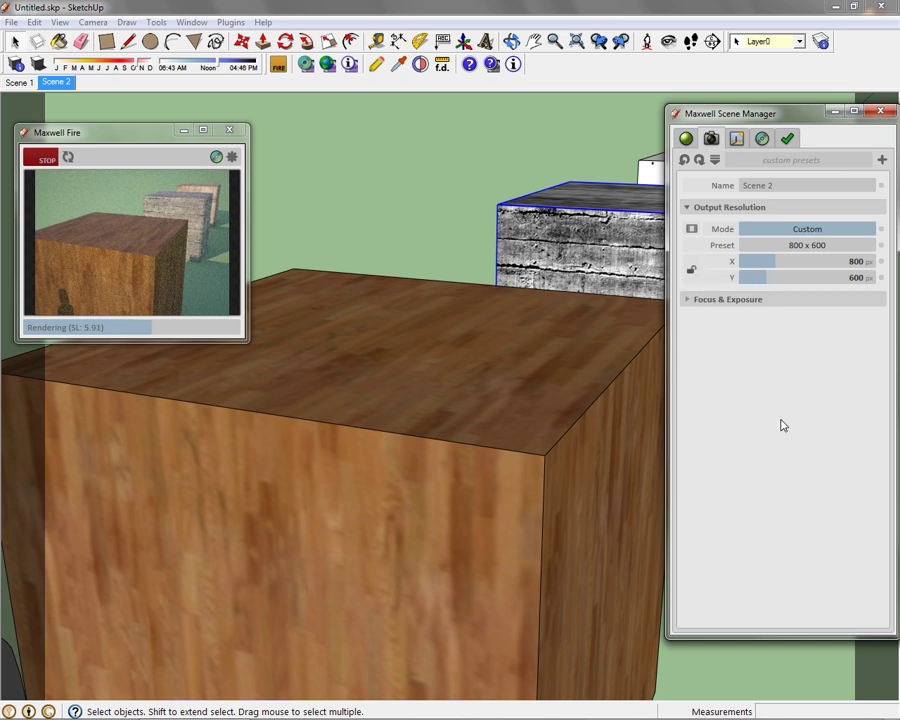
{"action": "left_click_drag", "start_coordinate": [776, 265], "coordinate": [812, 267]}
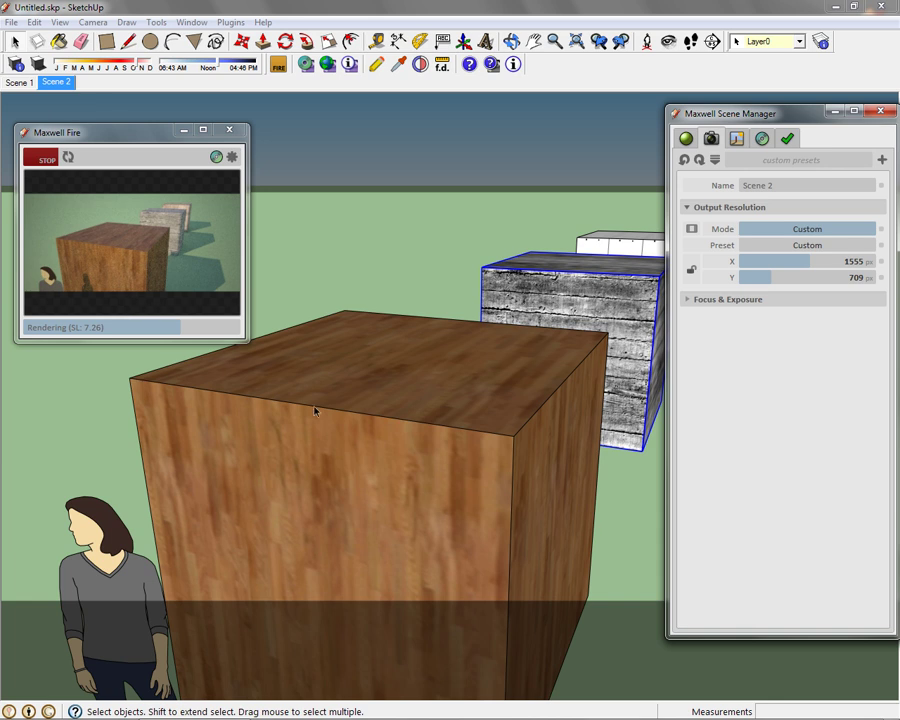
- Set the Scene 2 camera's field of view to 46 degrees
{"action": "scroll", "coordinate": [433, 403], "scroll_direction": "up", "scroll_amount": 5}
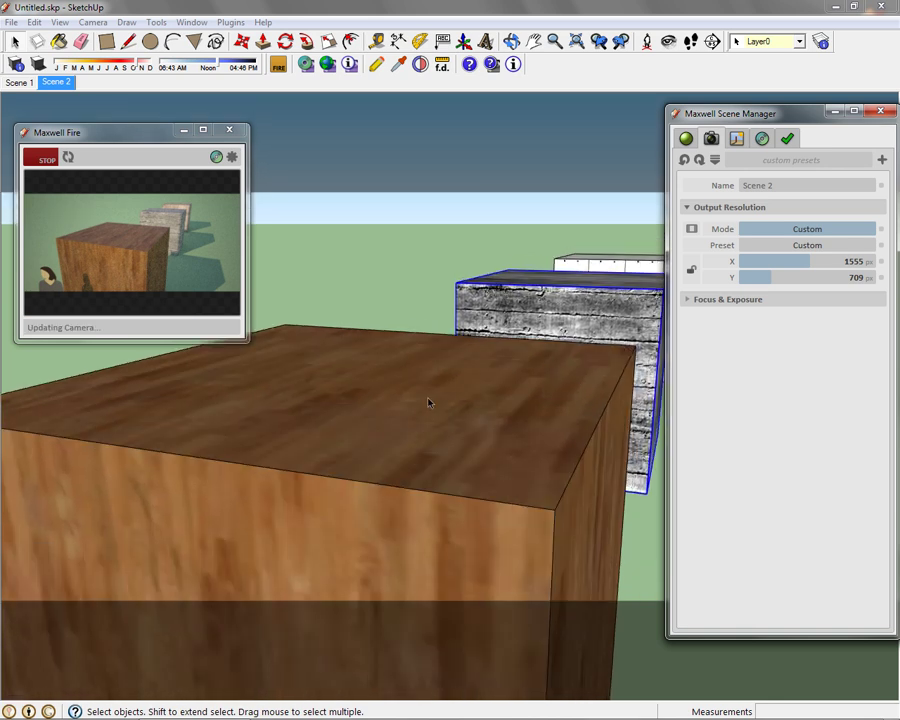
{"action": "scroll", "coordinate": [428, 400], "scroll_direction": "up", "scroll_amount": 4}
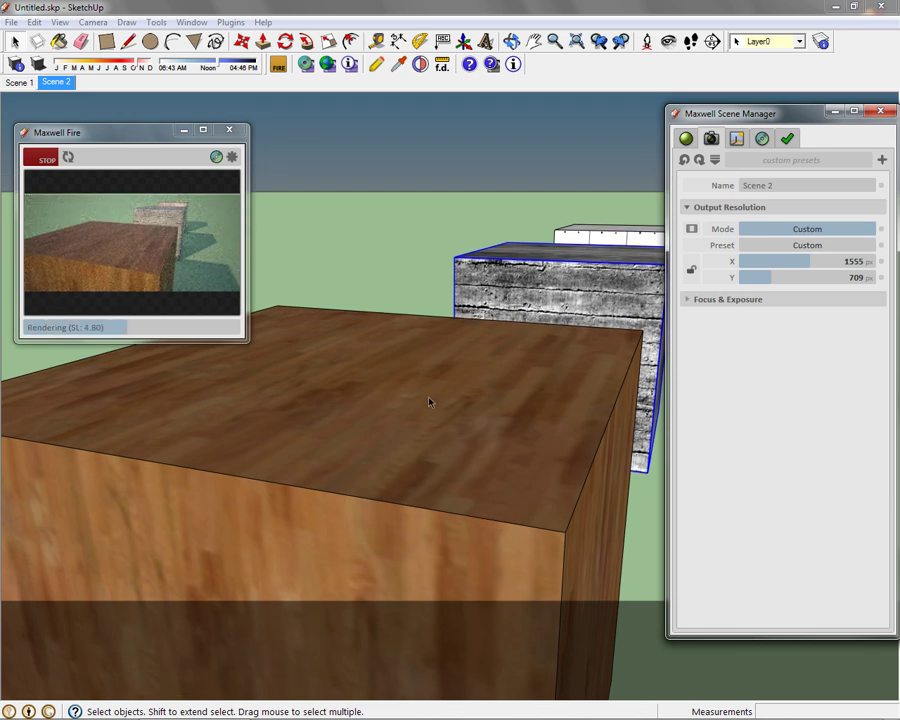
{"action": "scroll", "coordinate": [429, 402], "scroll_direction": "up", "scroll_amount": 2}
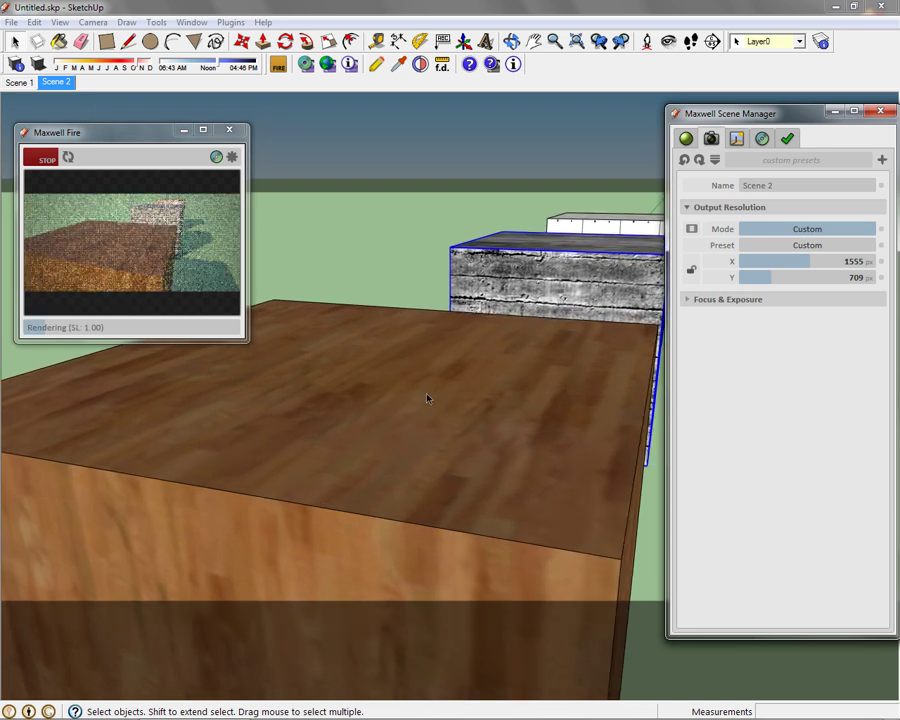
{"action": "scroll", "coordinate": [427, 398], "scroll_direction": "up", "scroll_amount": 2}
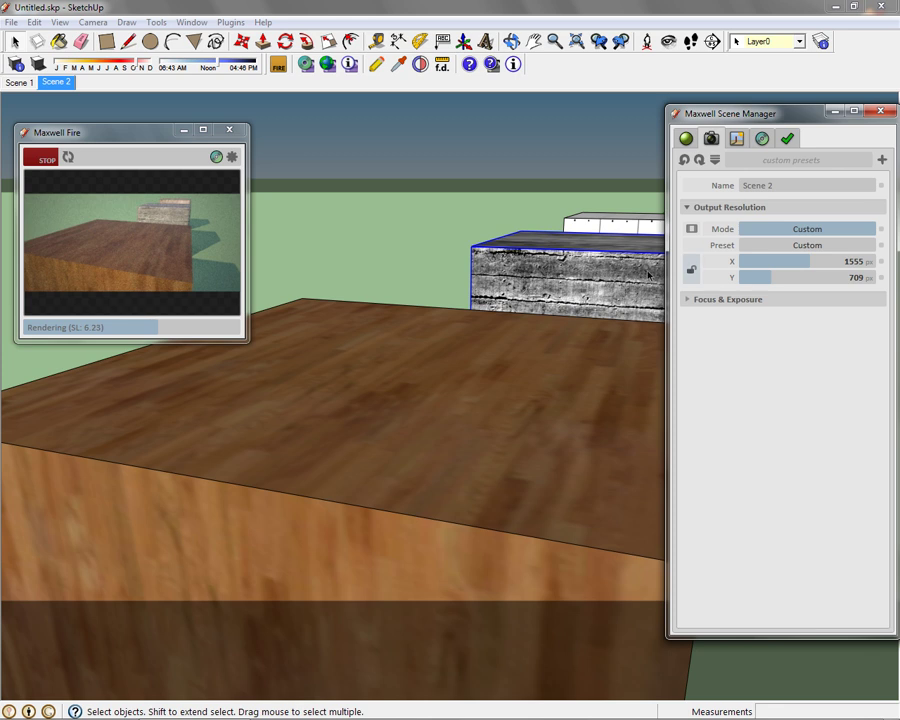
{"action": "left_click", "coordinate": [94, 23]}
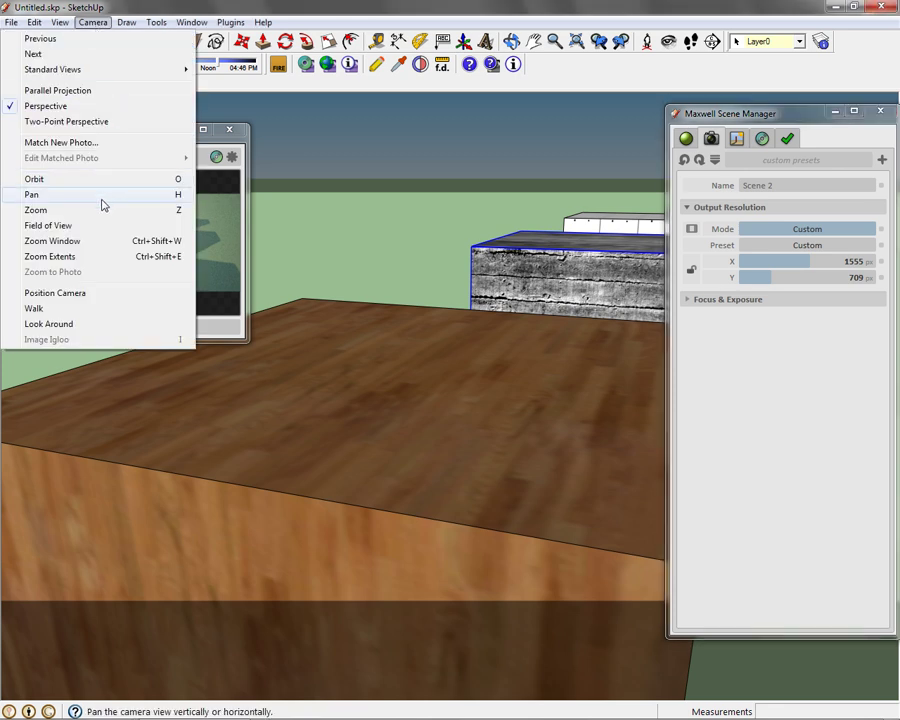
{"action": "left_click", "coordinate": [76, 226]}
{"action": "type", "text": "46"}
{"action": "key", "text": "Return"}
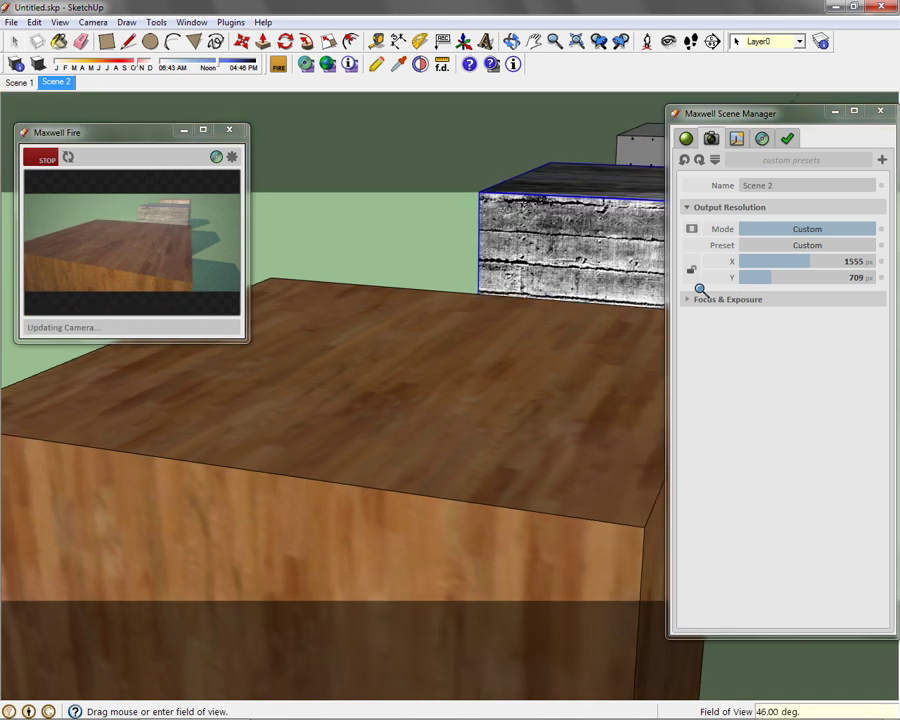
{"action": "scroll", "coordinate": [449, 442], "scroll_direction": "down", "scroll_amount": 2}
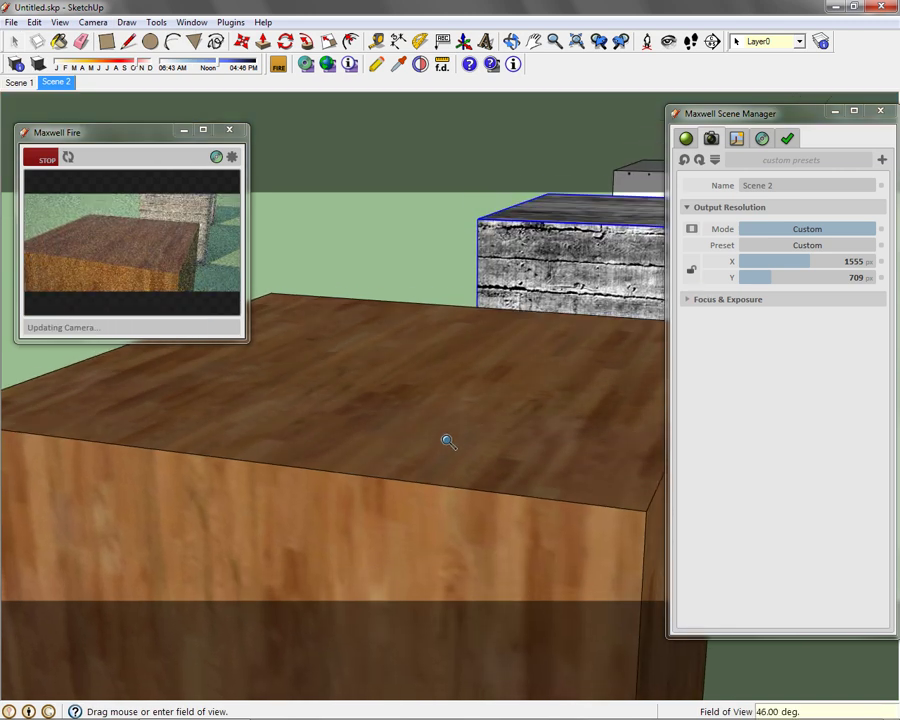
- Pull the Scene 2 camera back slightly from the wooden cube and widen its field of view to about 52 degrees
{"action": "scroll", "coordinate": [449, 442], "scroll_direction": "down", "scroll_amount": 3}
{"action": "scroll", "coordinate": [445, 440], "scroll_direction": "down", "scroll_amount": 2}
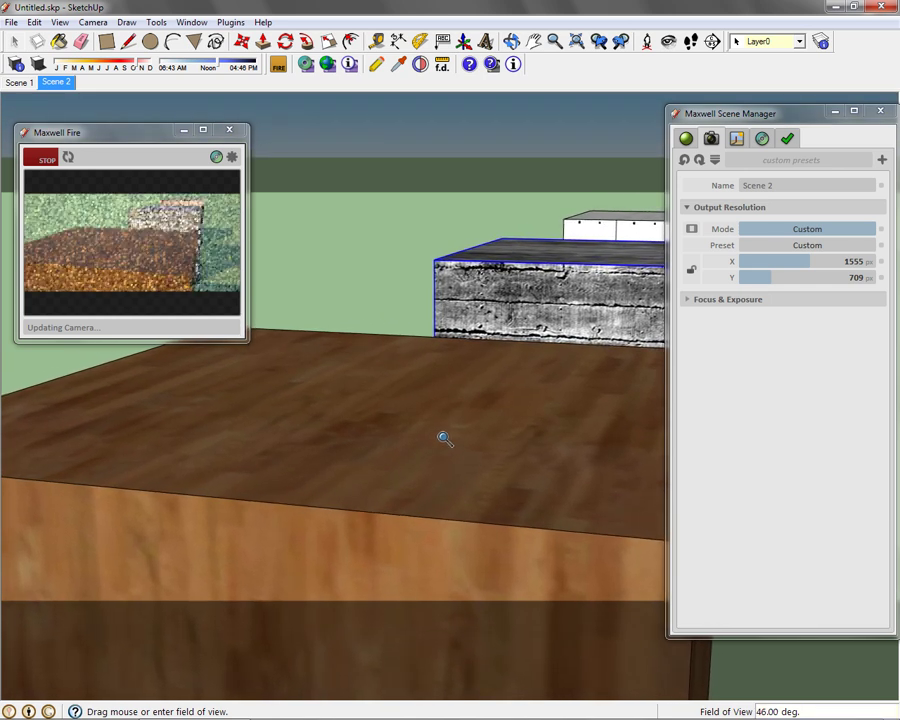
{"action": "scroll", "coordinate": [445, 440], "scroll_direction": "down", "scroll_amount": 1}
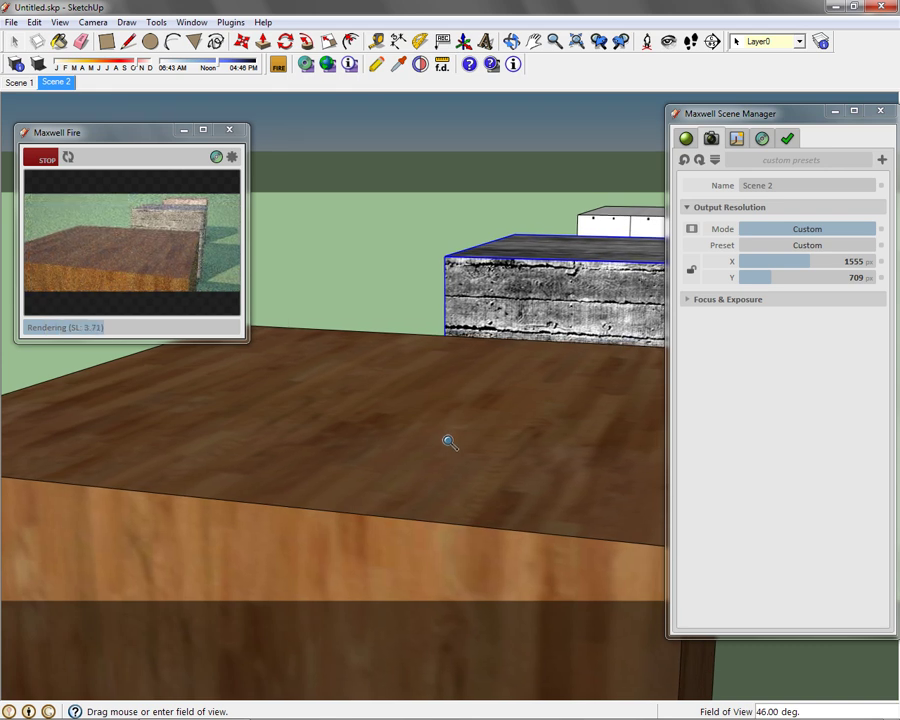
{"action": "mouse_move", "coordinate": [444, 444]}
{"action": "left_mouse_down", "text": "shift"}
{"action": "mouse_move", "coordinate": [426, 422]}
{"action": "mouse_move", "coordinate": [438, 454]}
{"action": "left_mouse_up", "text": "shift"}
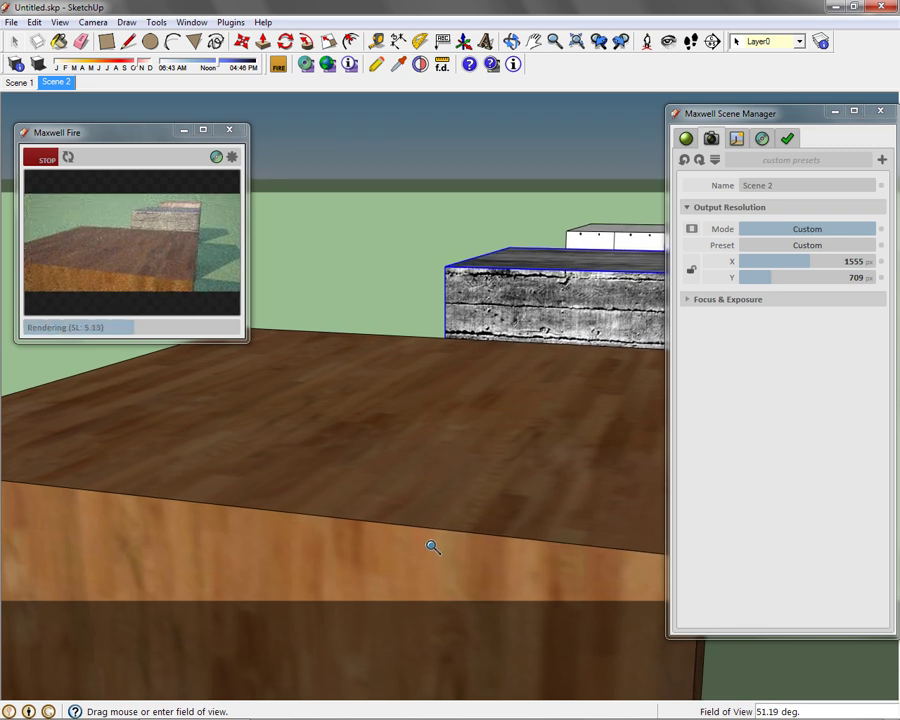
{"action": "mouse_move", "coordinate": [426, 434]}
{"action": "left_mouse_down", "text": "shift"}
{"action": "mouse_move", "coordinate": [430, 542]}
{"action": "mouse_move", "coordinate": [438, 447]}
{"action": "left_mouse_up", "text": "shift"}
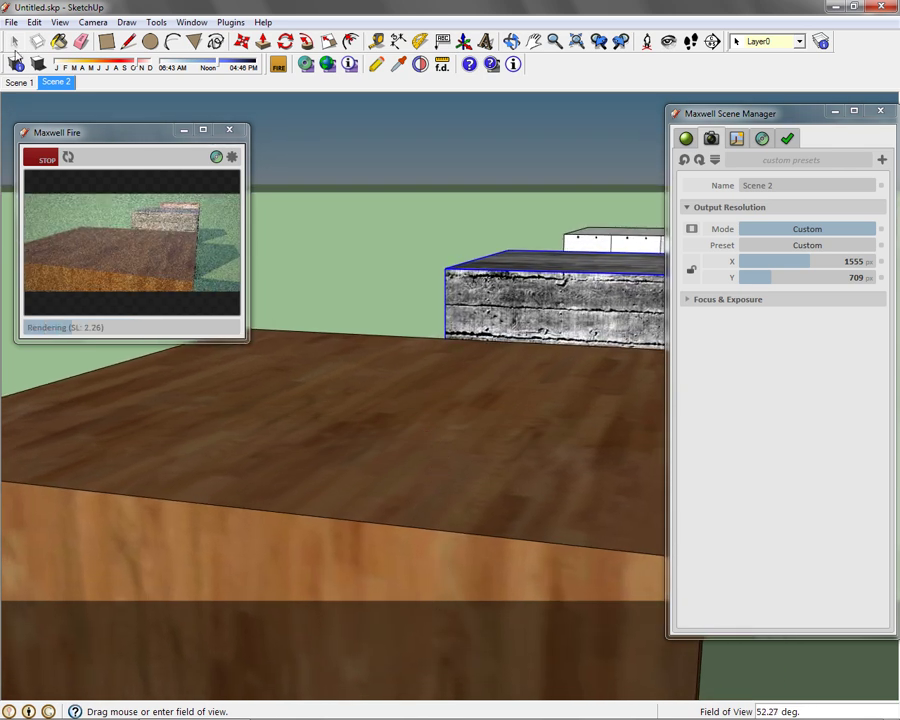
- Update Scene 2 with the current camera view, and check it by switching to Scene 1 and back
{"action": "key", "text": "space"}
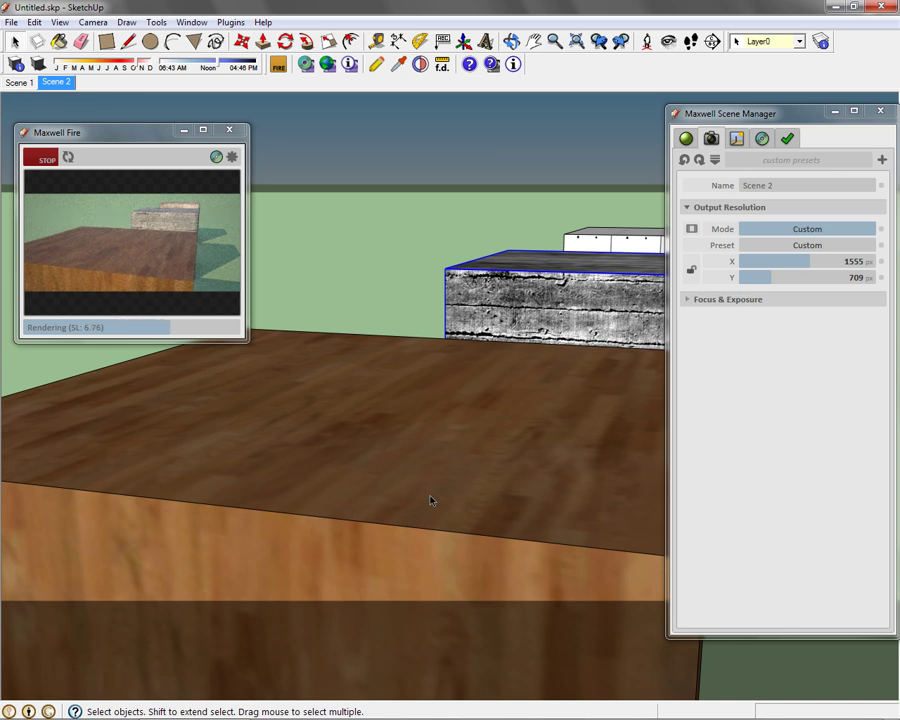
{"action": "right_click", "coordinate": [55, 86]}
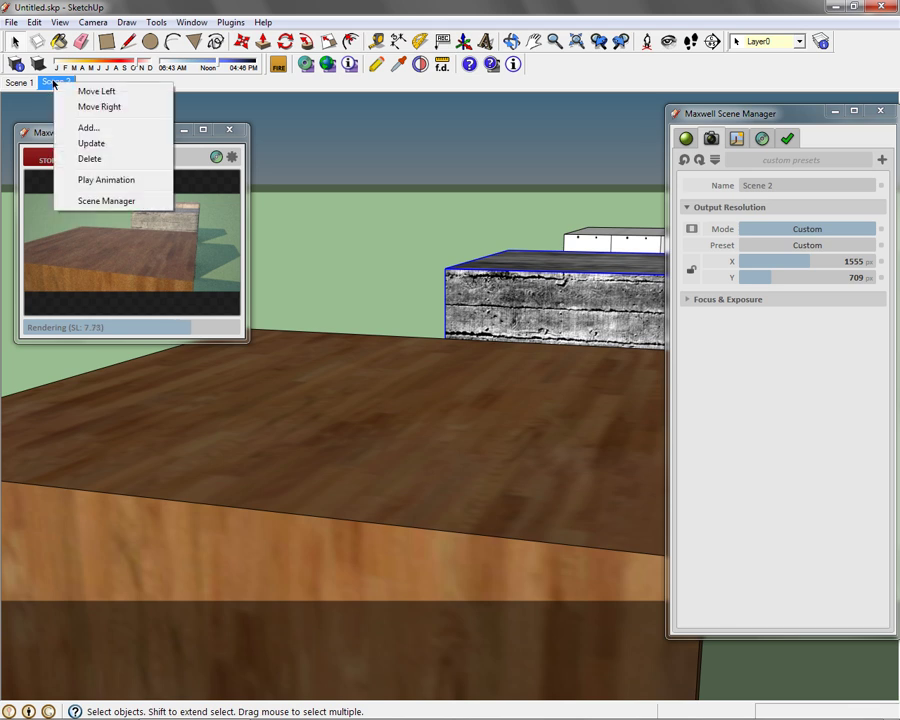
{"action": "left_click", "coordinate": [86, 140]}
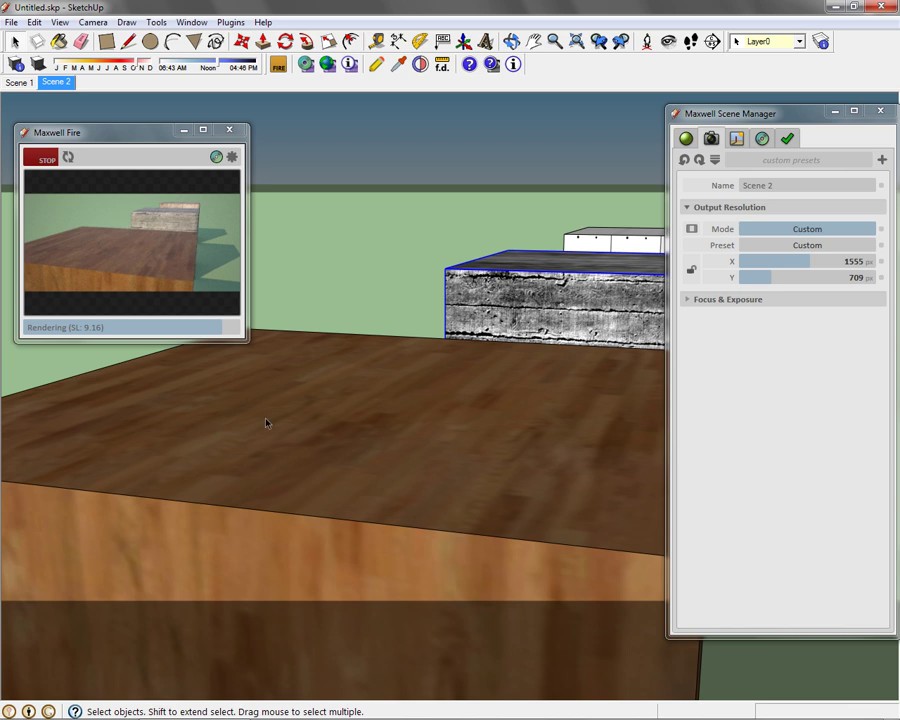
{"action": "left_click", "coordinate": [19, 84]}
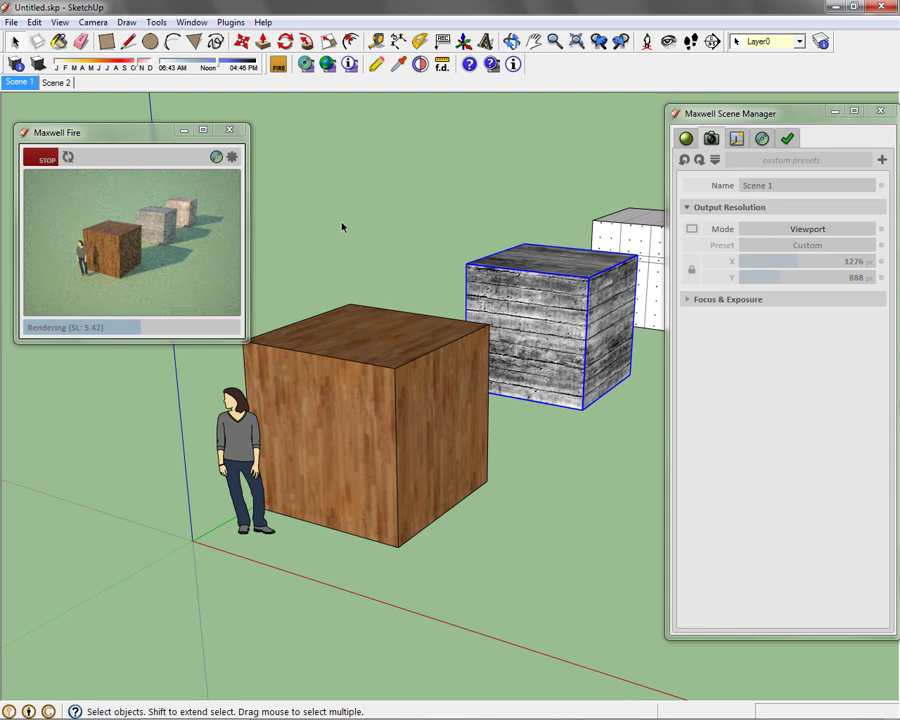
{"action": "left_click", "coordinate": [56, 82]}
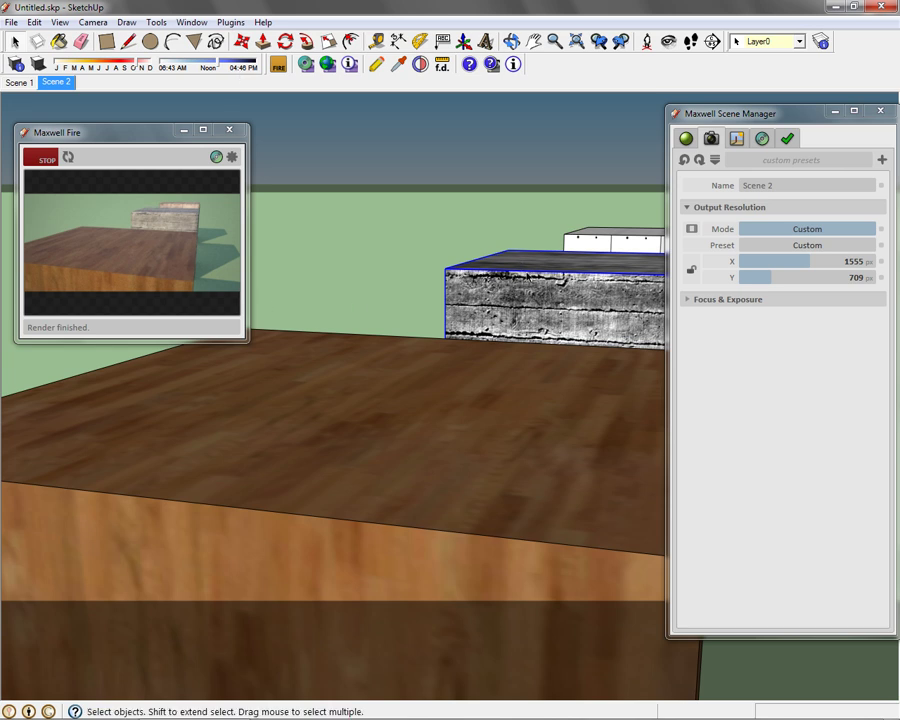
- Show the layer list and the selected concrete cube's entity information, and add a new layer with its default name
{"action": "left_click", "coordinate": [822, 42]}
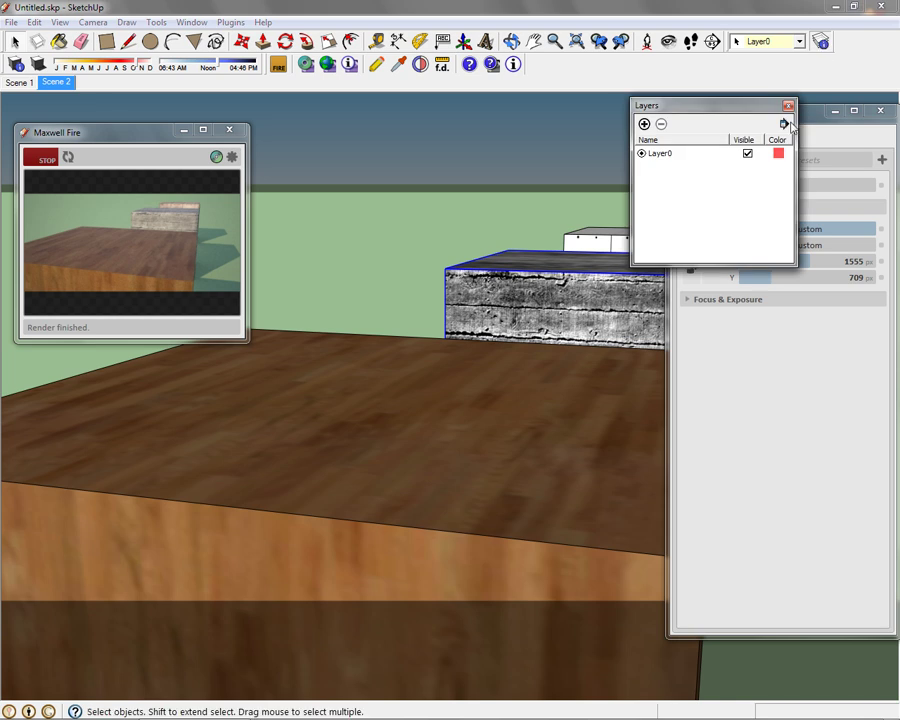
{"action": "left_click", "coordinate": [192, 22]}
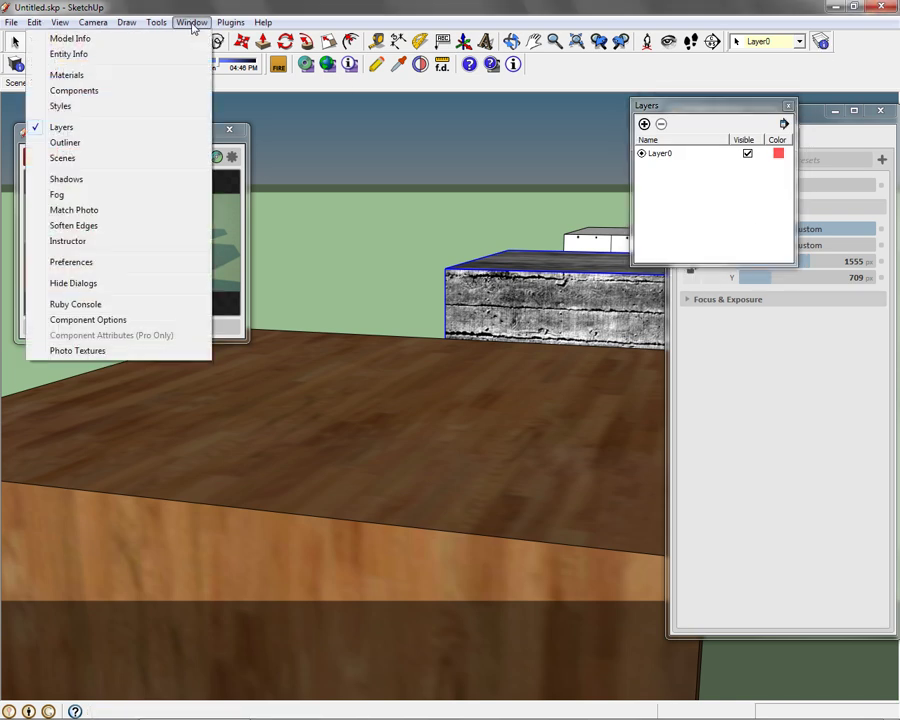
{"action": "left_click", "coordinate": [112, 55]}
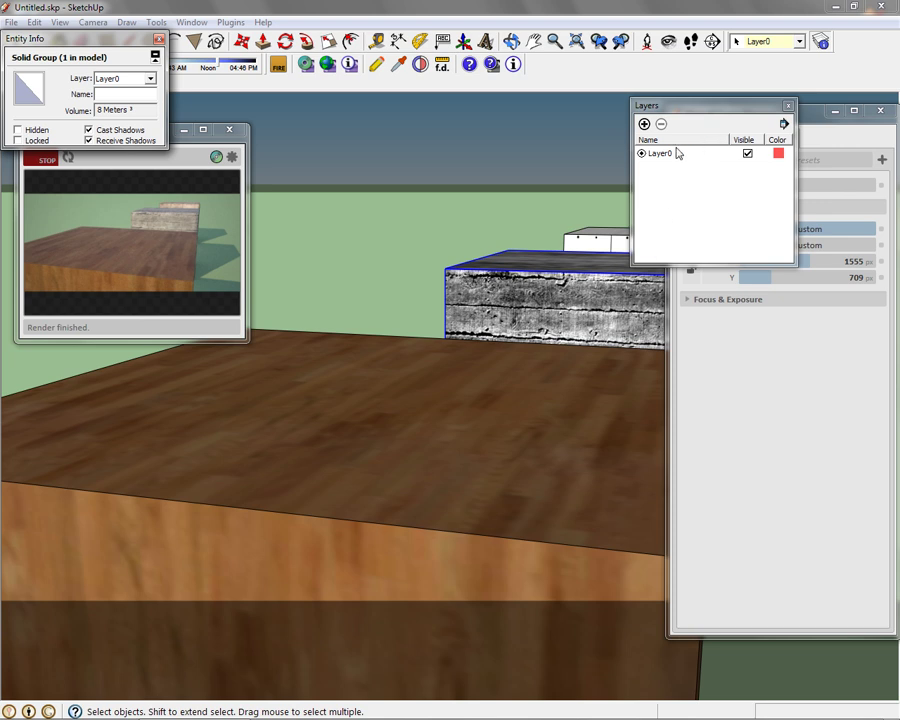
{"action": "left_click", "coordinate": [644, 123]}
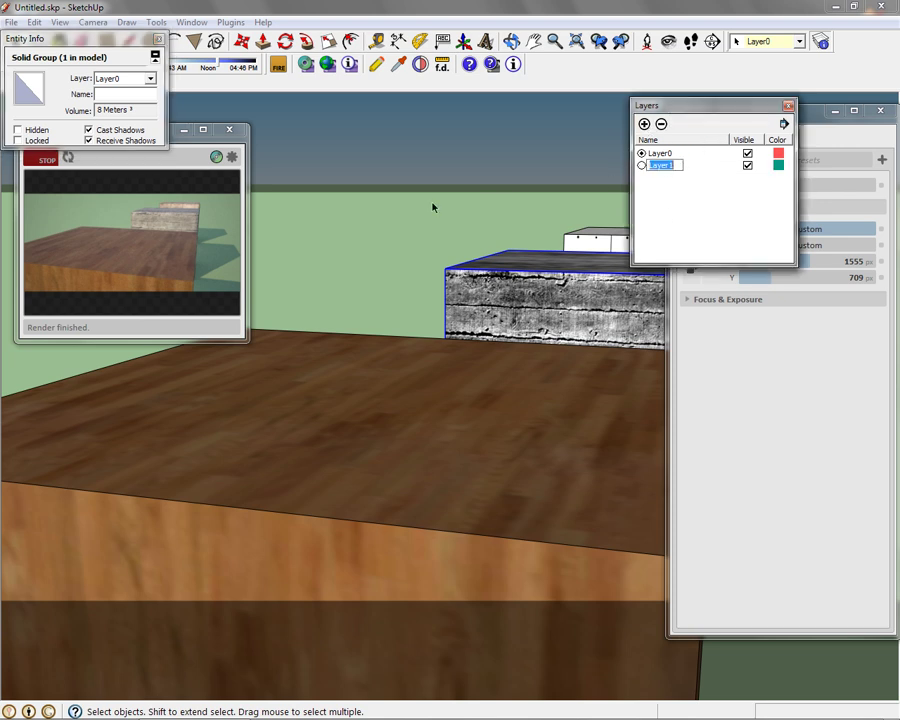
{"action": "left_click", "coordinate": [663, 153]}
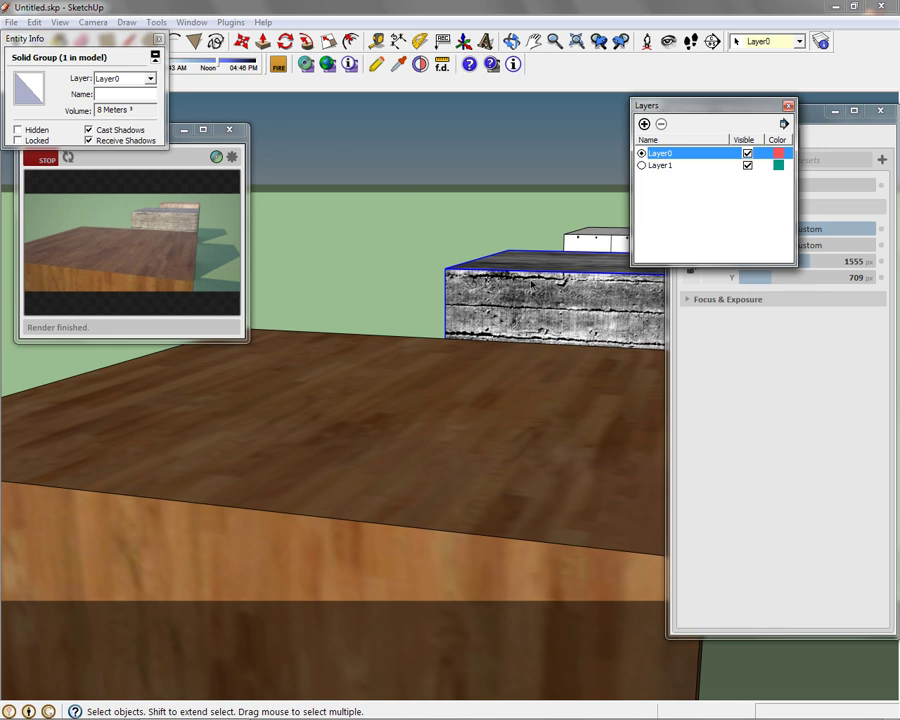
- Assign the selected concrete cube group to Layer1 and close its entity information
{"action": "left_click", "coordinate": [150, 78]}
{"action": "left_click", "coordinate": [130, 101]}
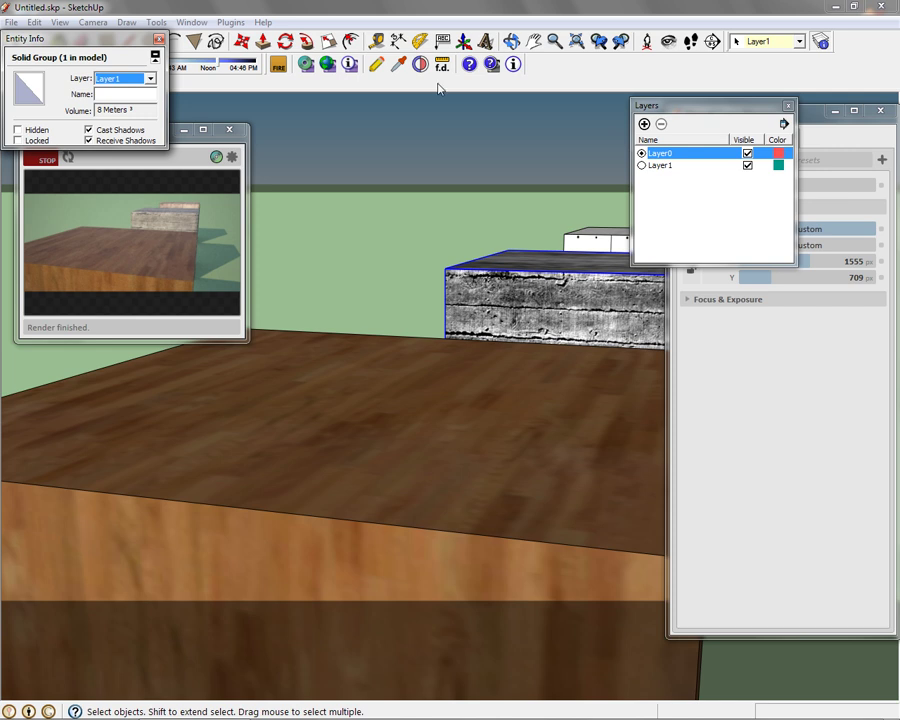
{"action": "left_click", "coordinate": [158, 39]}
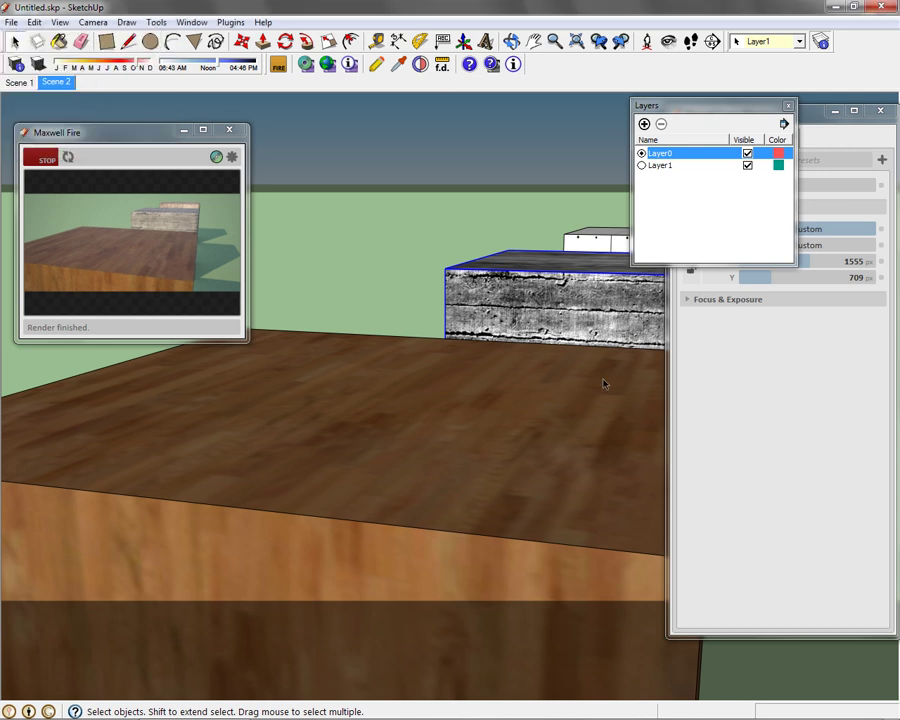
- Hide Layer1 and update Scene 2 to store the layer visibility
{"action": "left_click", "coordinate": [748, 165]}
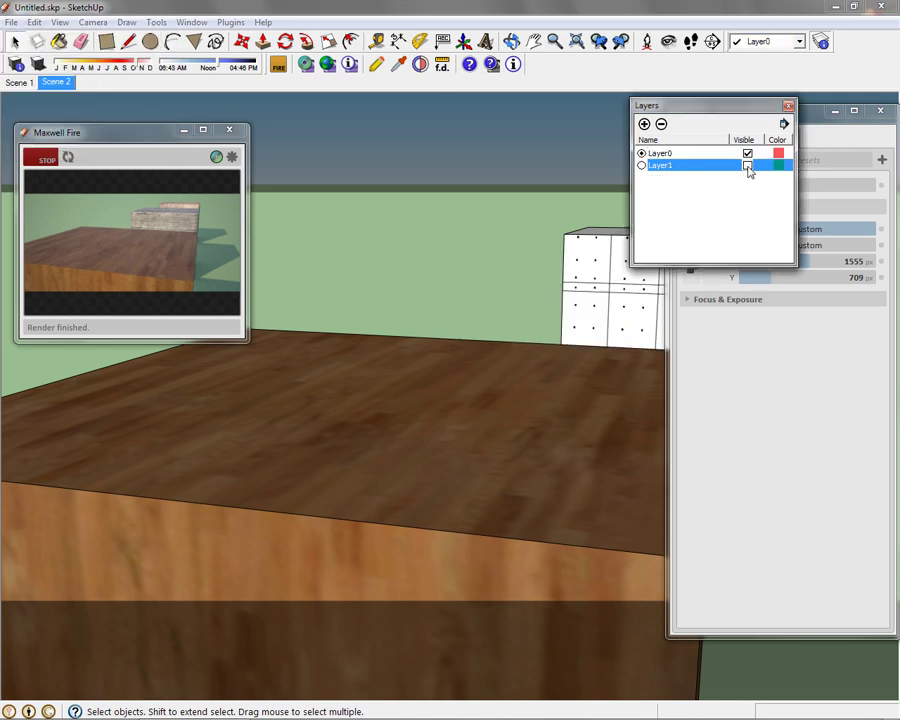
{"action": "right_click", "coordinate": [60, 85]}
{"action": "left_click", "coordinate": [94, 140]}
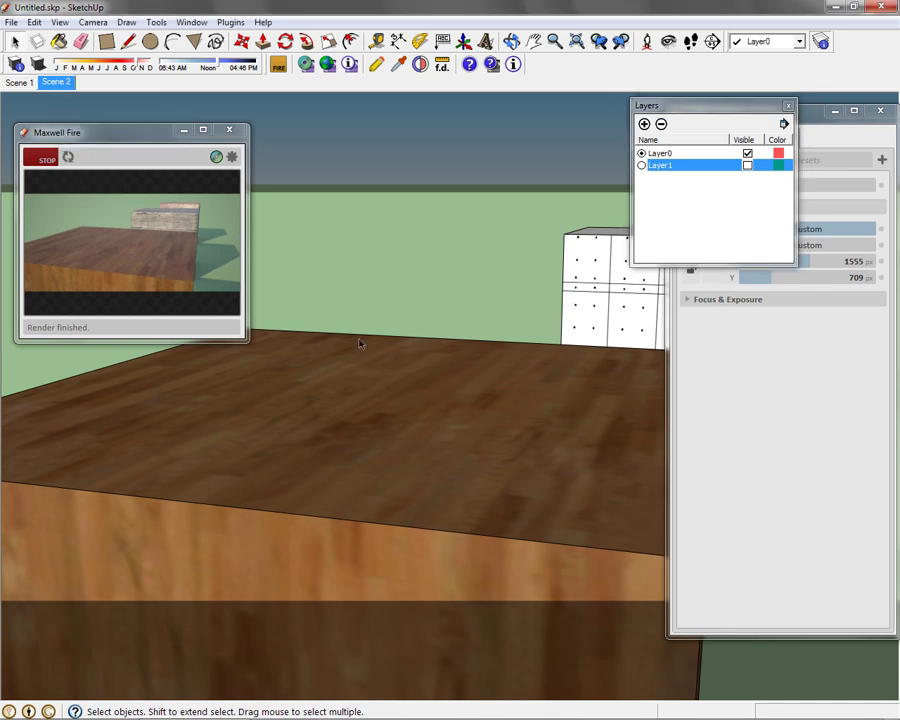
- Close and reopen Maxwell Fire, and start a fresh preview render of Scene 2
{"action": "left_click", "coordinate": [229, 130]}
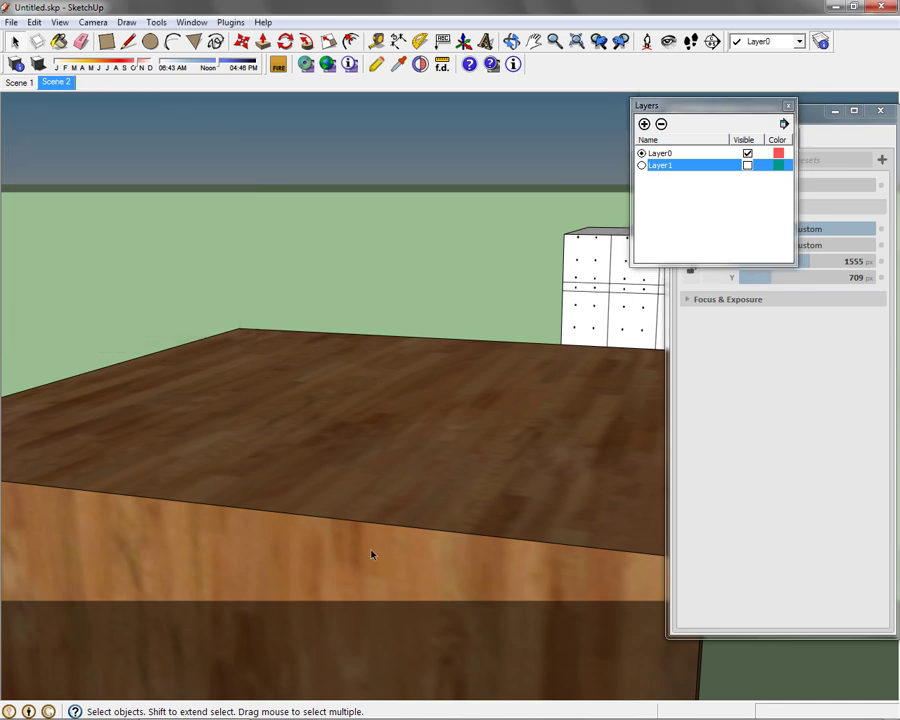
{"action": "left_click", "coordinate": [278, 65]}
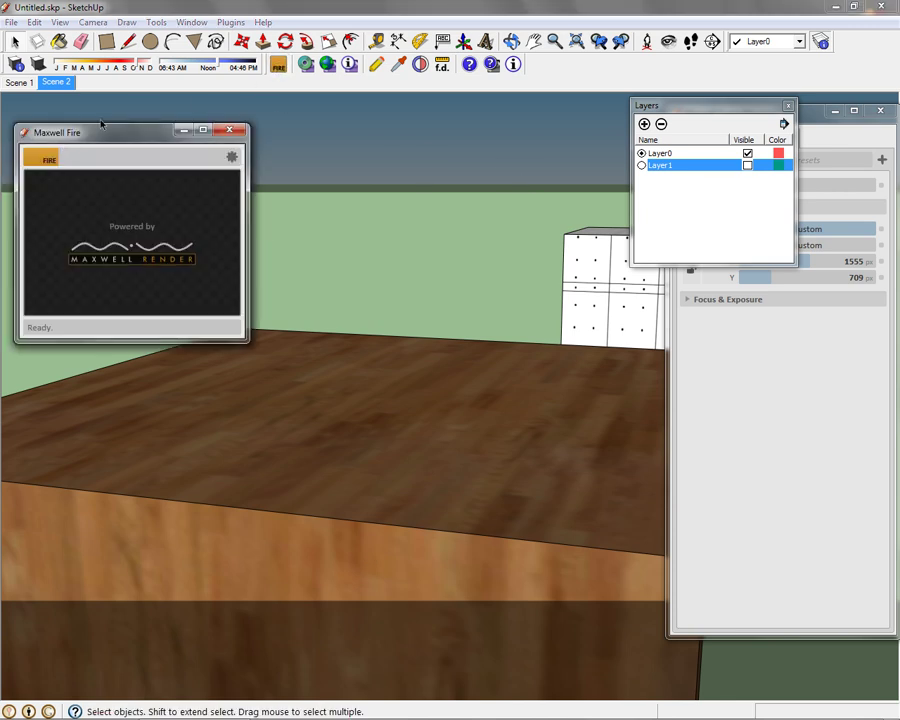
{"action": "left_click", "coordinate": [43, 157]}
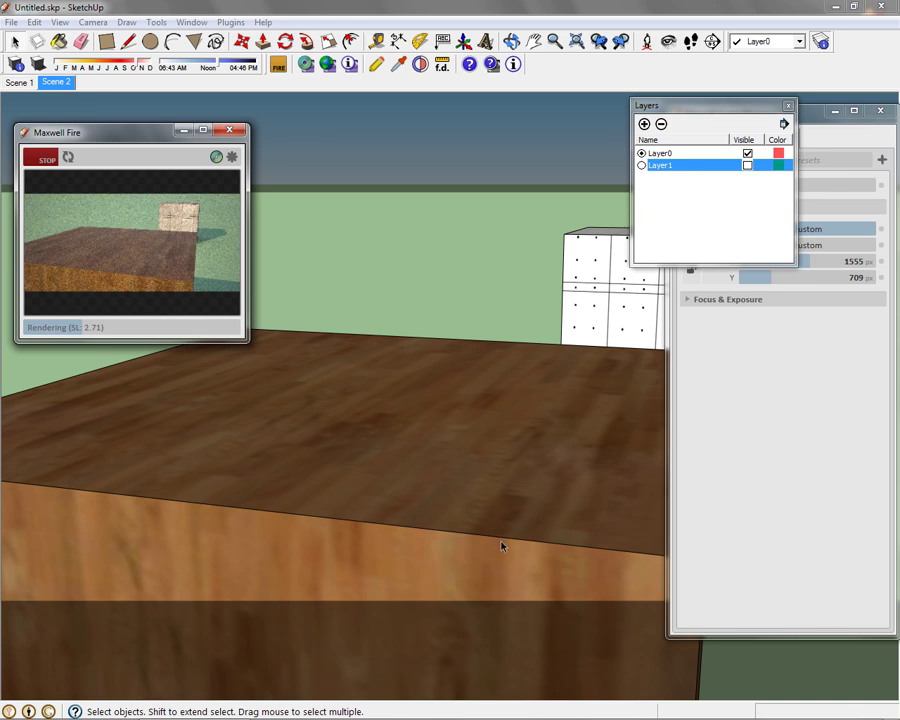
- Switch to Scene 1, reopen Maxwell Fire to render a fresh preview there, and return to Scene 2
{"action": "left_click", "coordinate": [19, 83]}
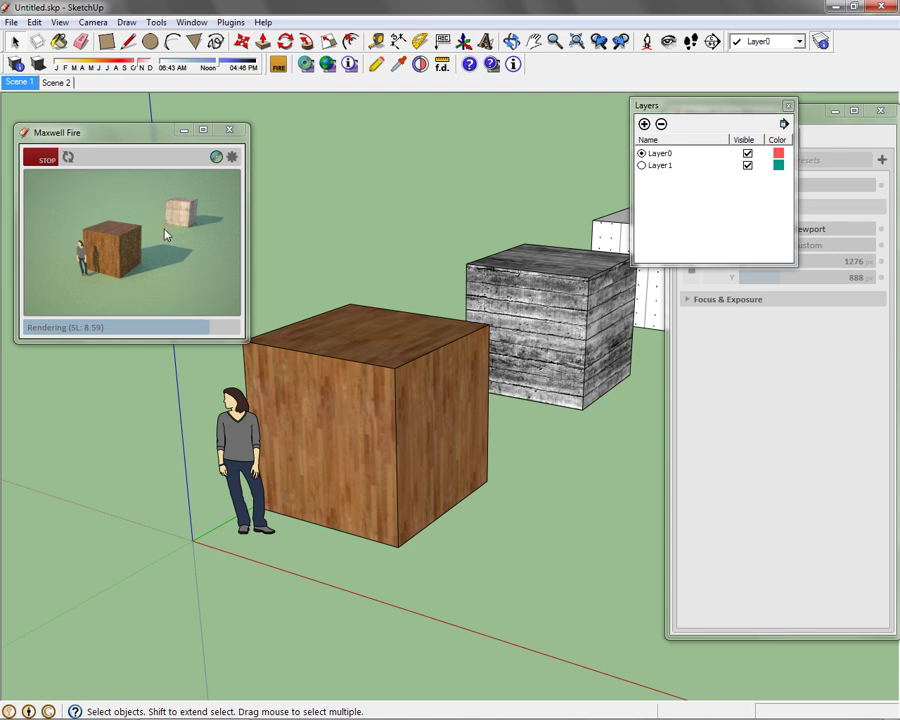
{"action": "left_click", "coordinate": [230, 132]}
{"action": "left_click", "coordinate": [278, 63]}
{"action": "left_click", "coordinate": [44, 160]}
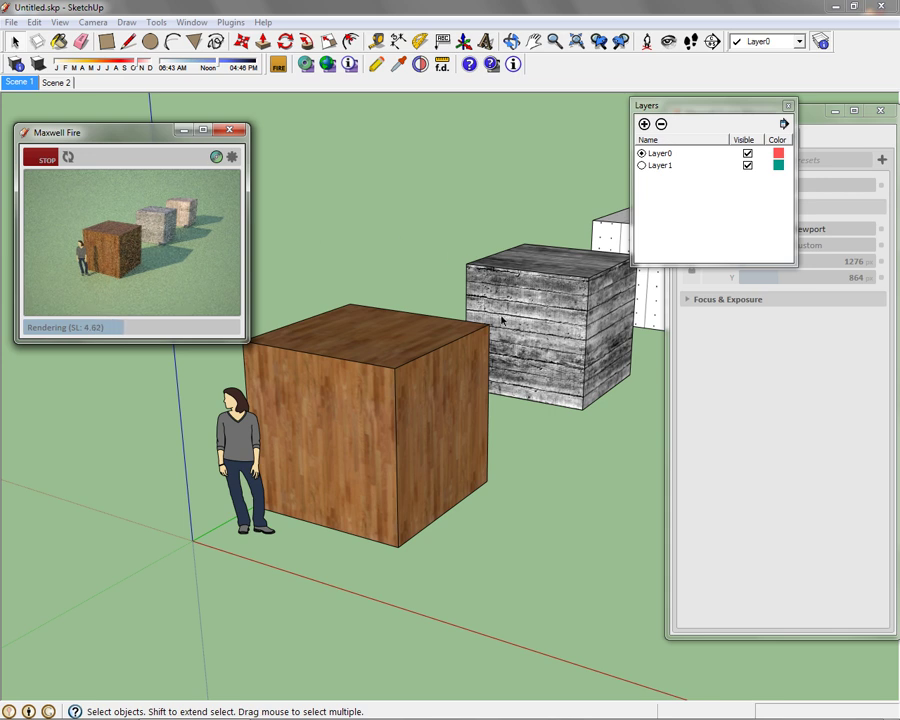
{"action": "left_click", "coordinate": [56, 82]}
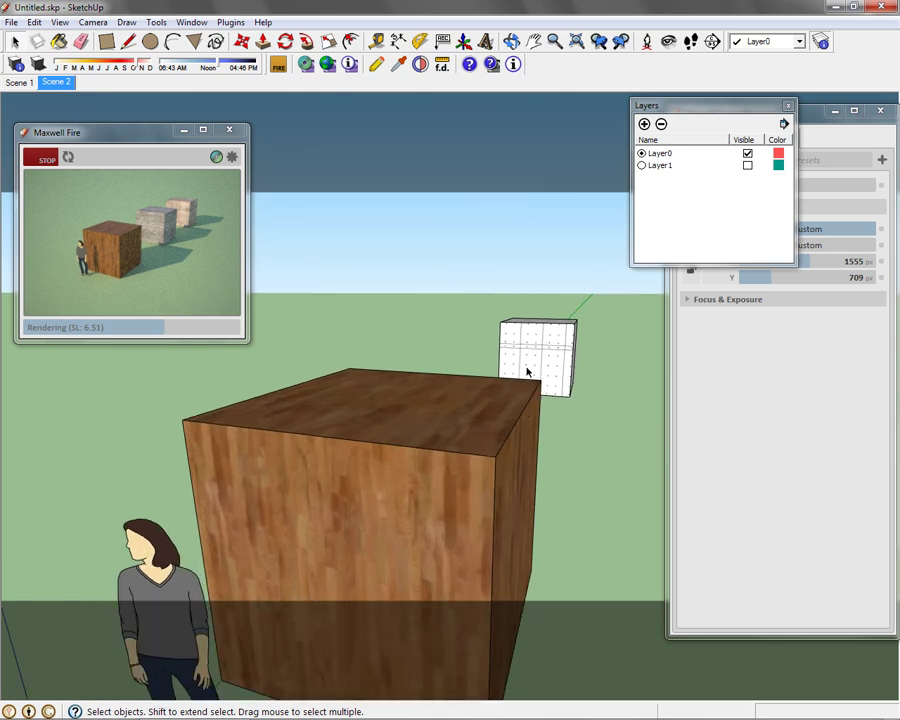